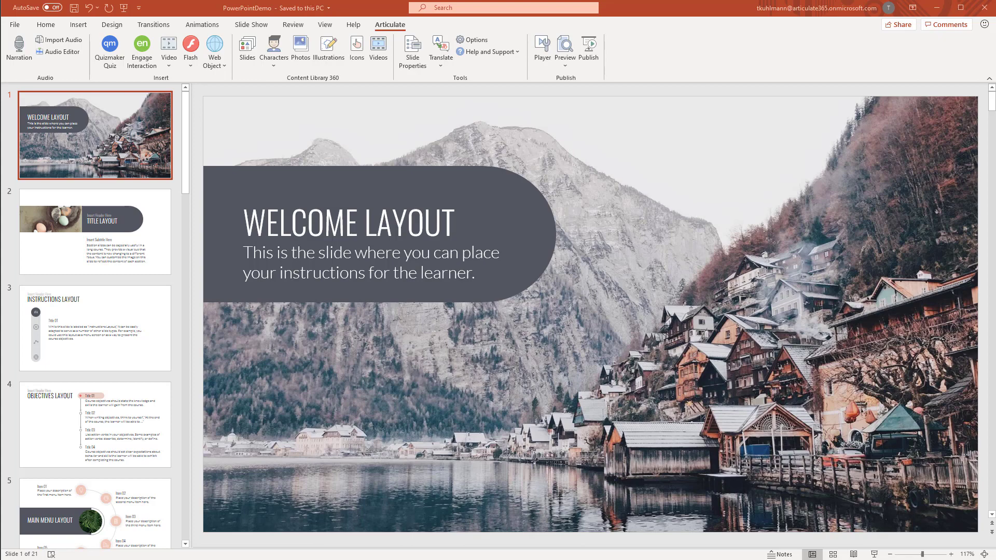
Step: Bring File Explorer up on the Demo folder and position it over the slide
key("alt+Tab")
left_click_drag(373, 64, 595, 90)
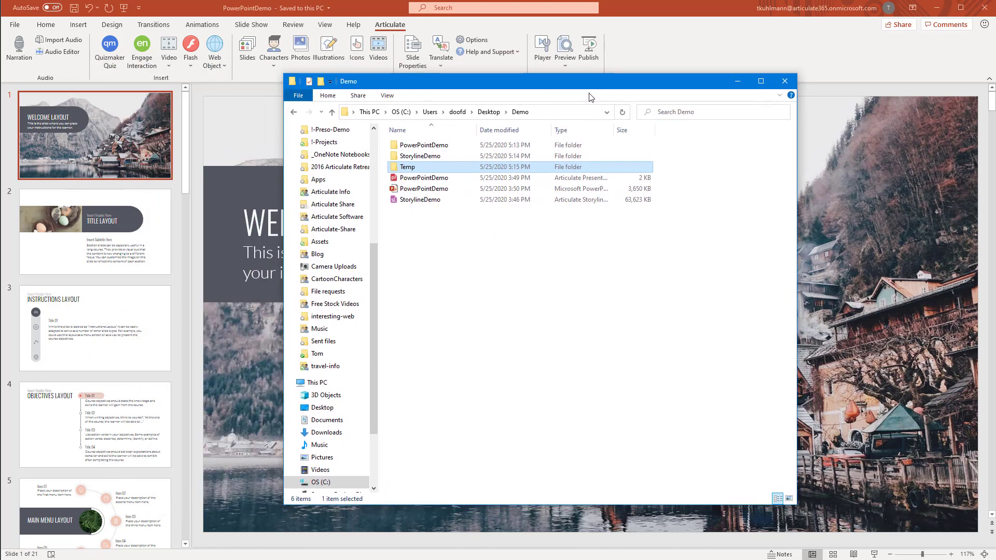
right_click(434, 193)
mouse_move(501, 260)
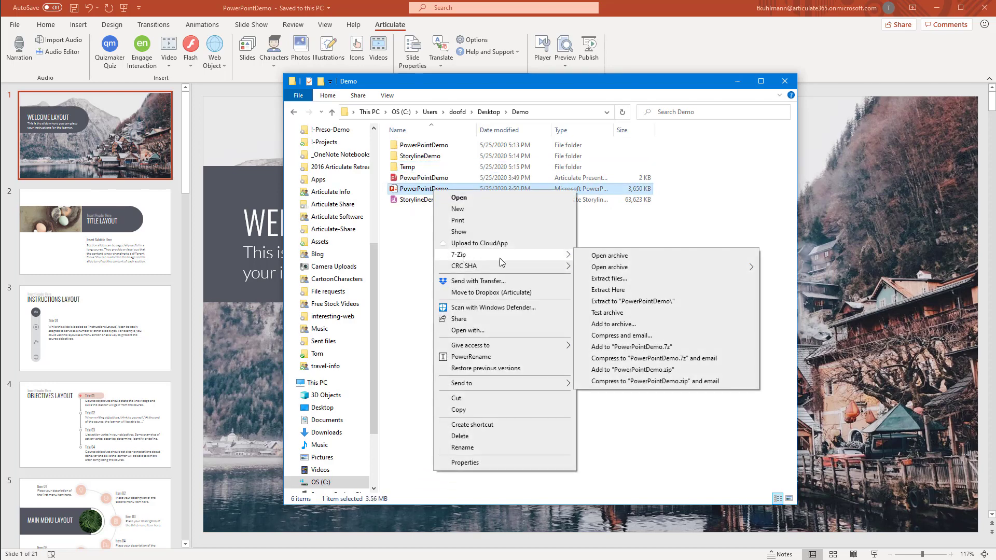
left_click(409, 276)
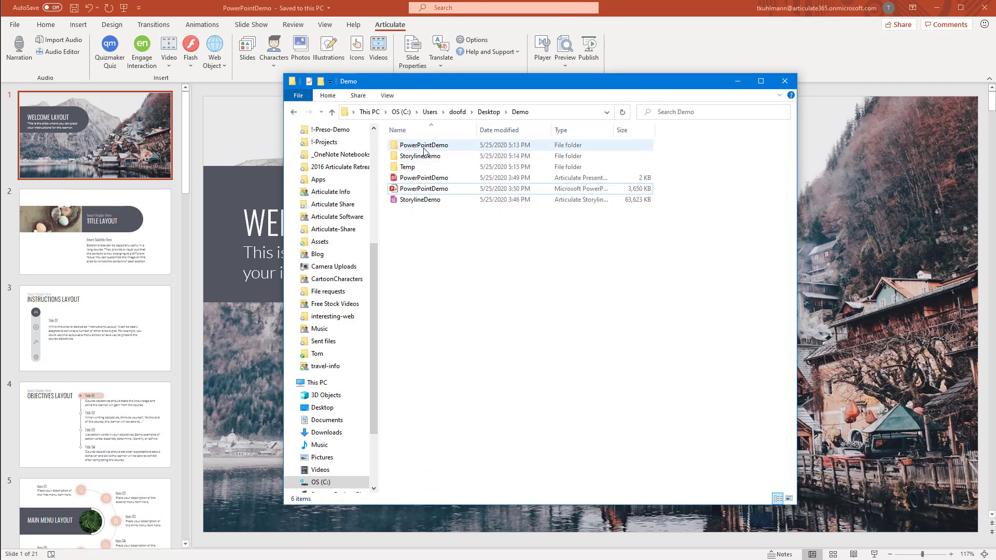
Step: Open PowerPointDemo\ppt\media to show the presentation's 26 images
double_click(424, 147)
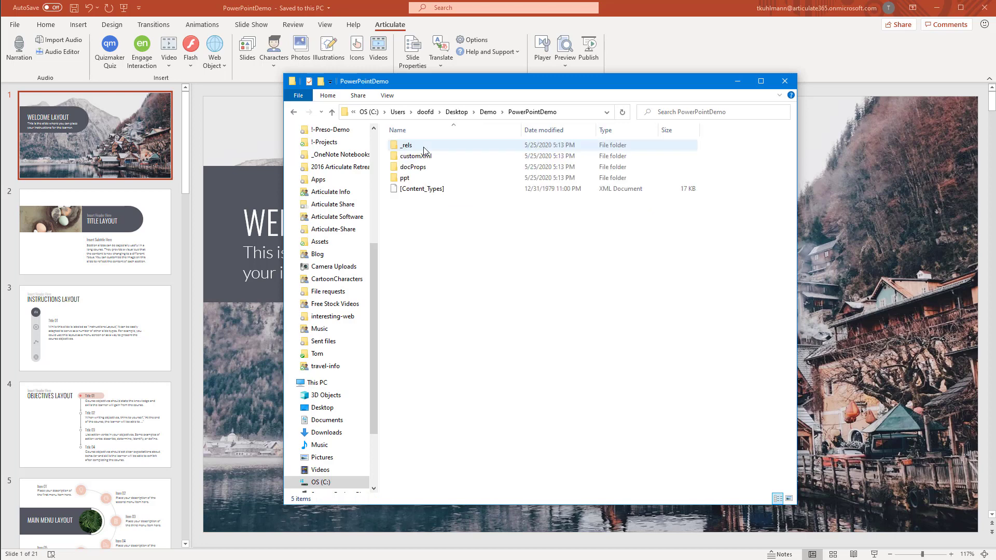
left_click(409, 178)
double_click(409, 179)
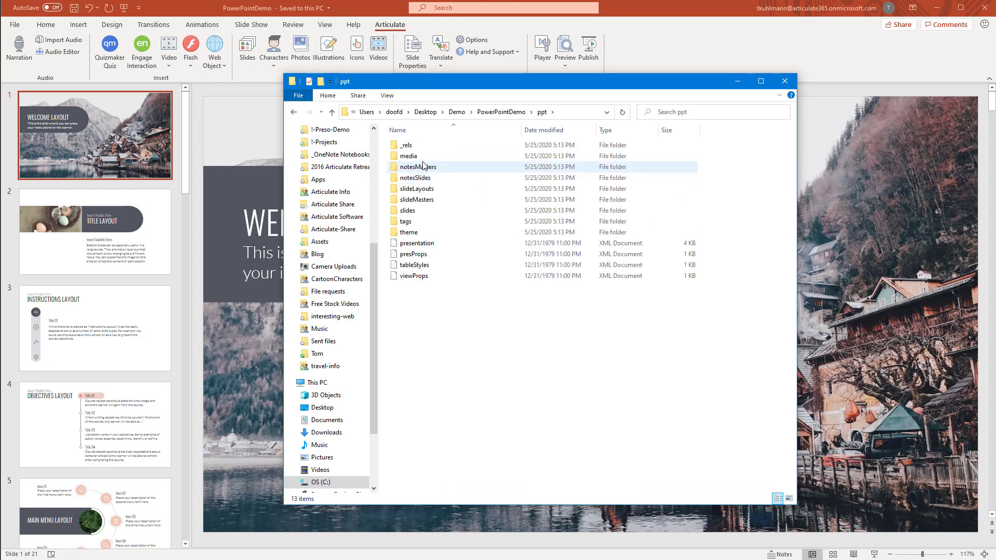
left_click(416, 158)
double_click(416, 158)
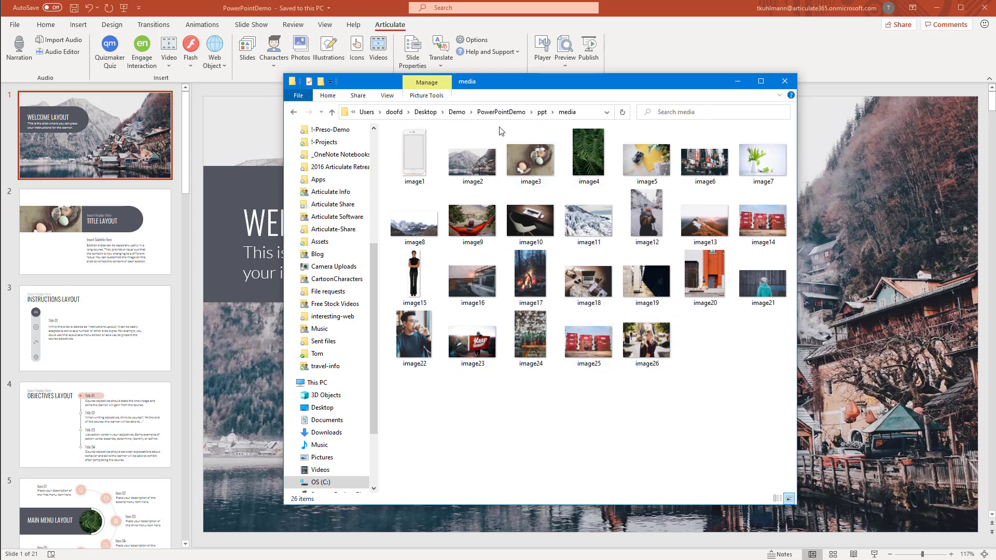
Step: Go back to Demo and open StorylineDemo\story\media, listing its 144 files
left_click(466, 112)
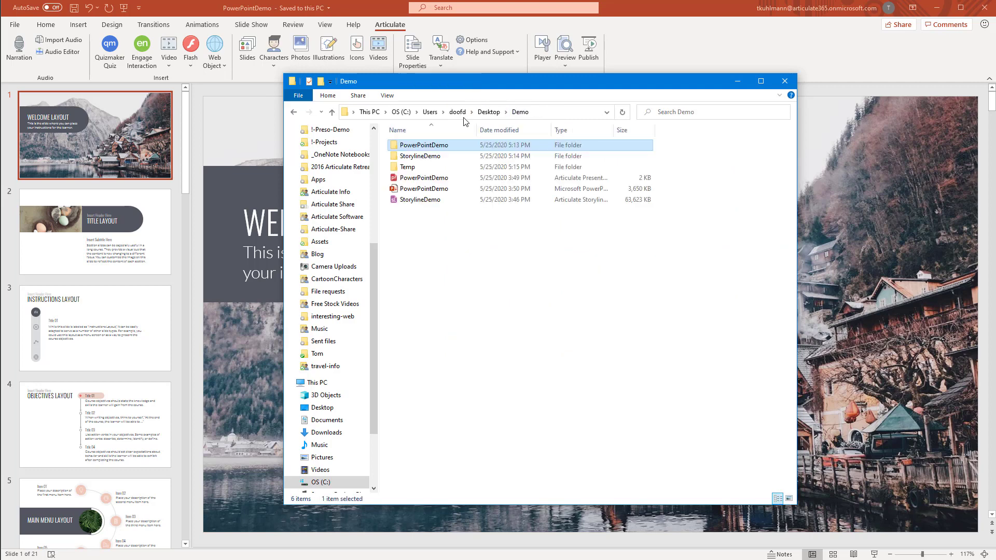
left_click(432, 204)
right_click(432, 205)
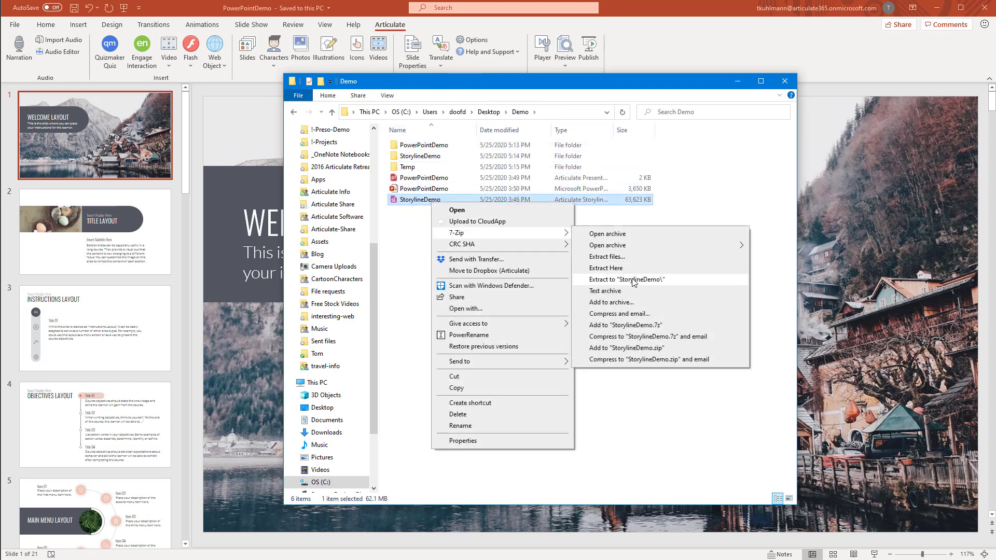
left_click(435, 157)
double_click(435, 156)
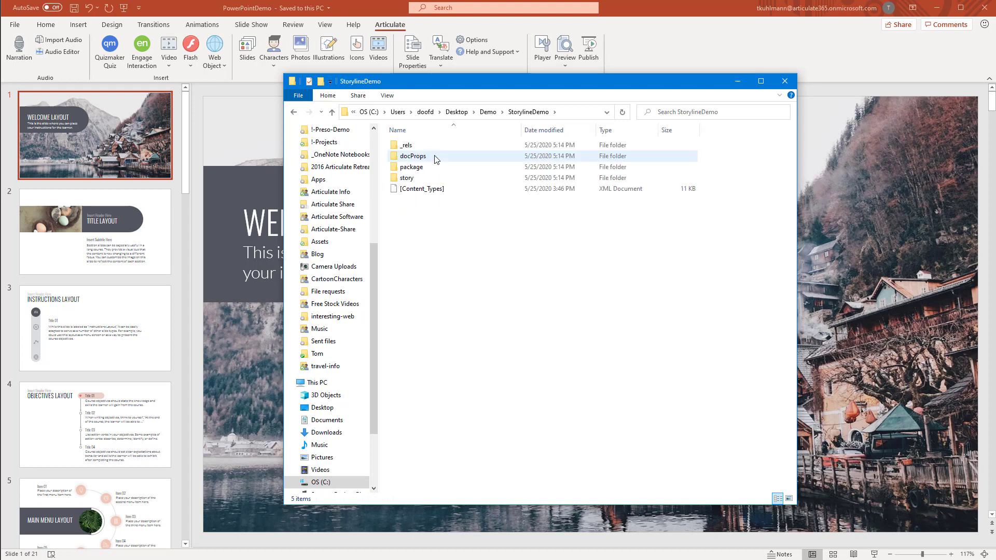
double_click(406, 178)
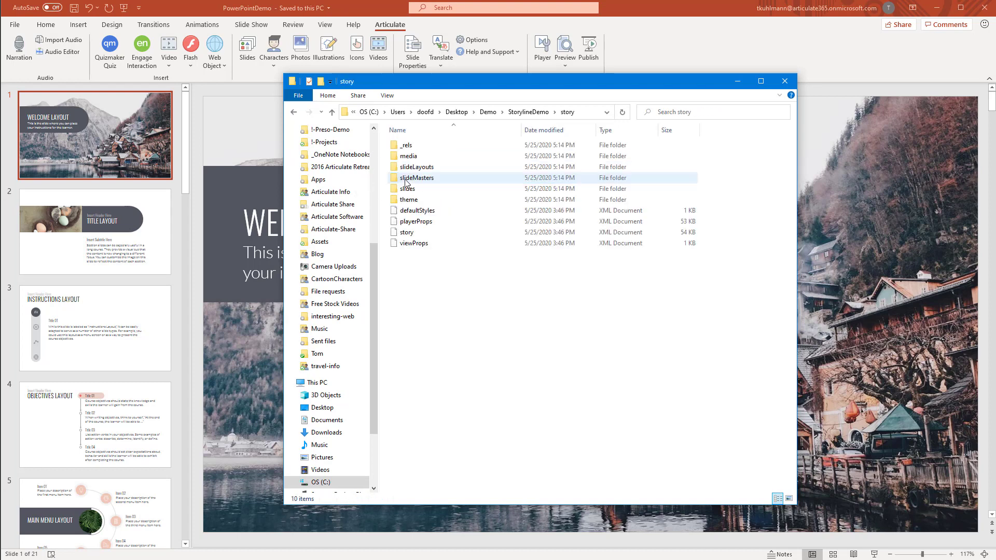
double_click(406, 157)
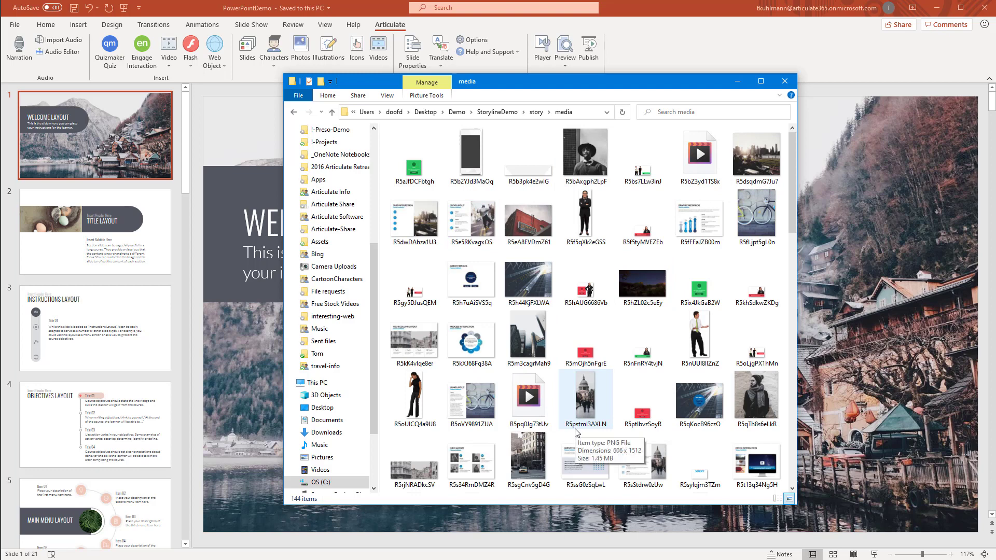
Step: Open Demo\Temp\PPT\media and select image1 through image26
left_click(464, 114)
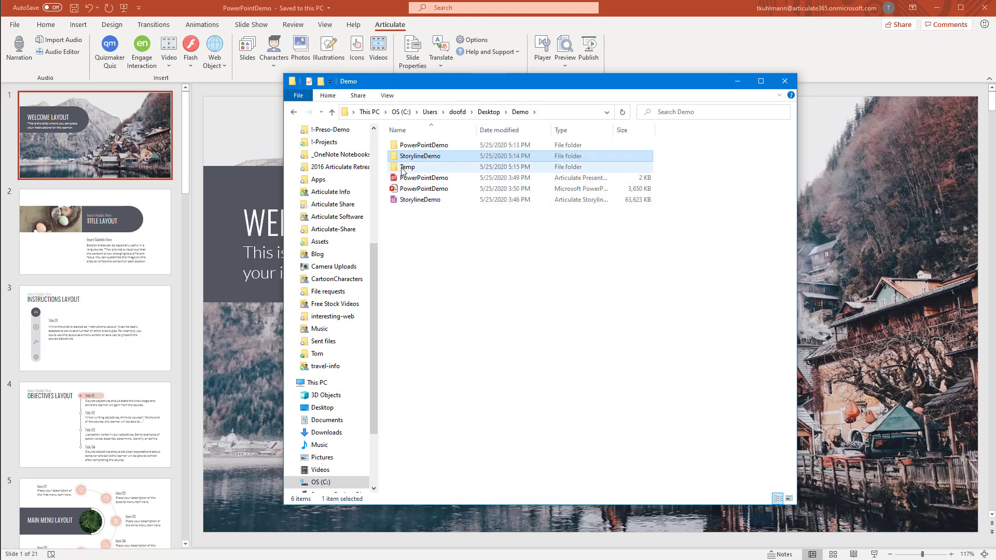
left_click(404, 169)
double_click(403, 168)
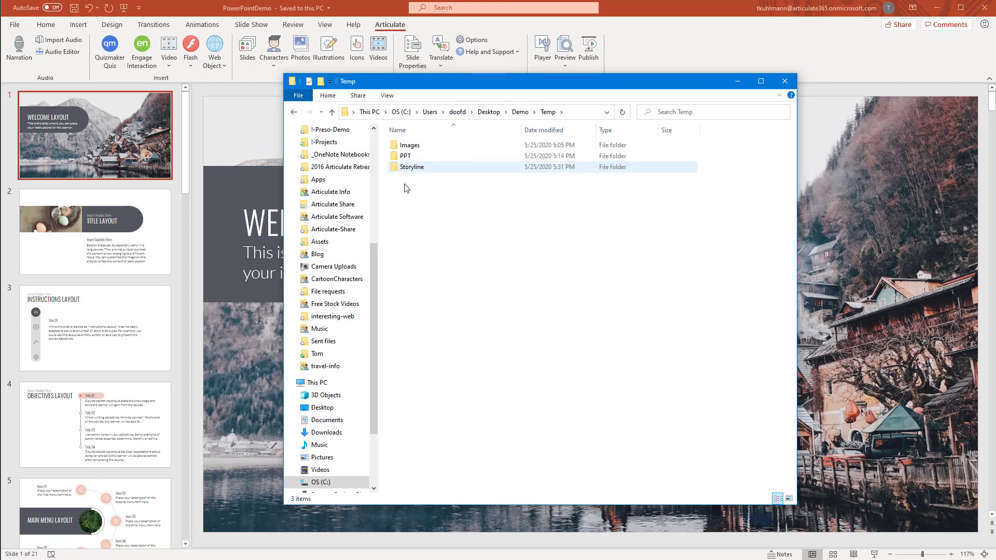
double_click(411, 156)
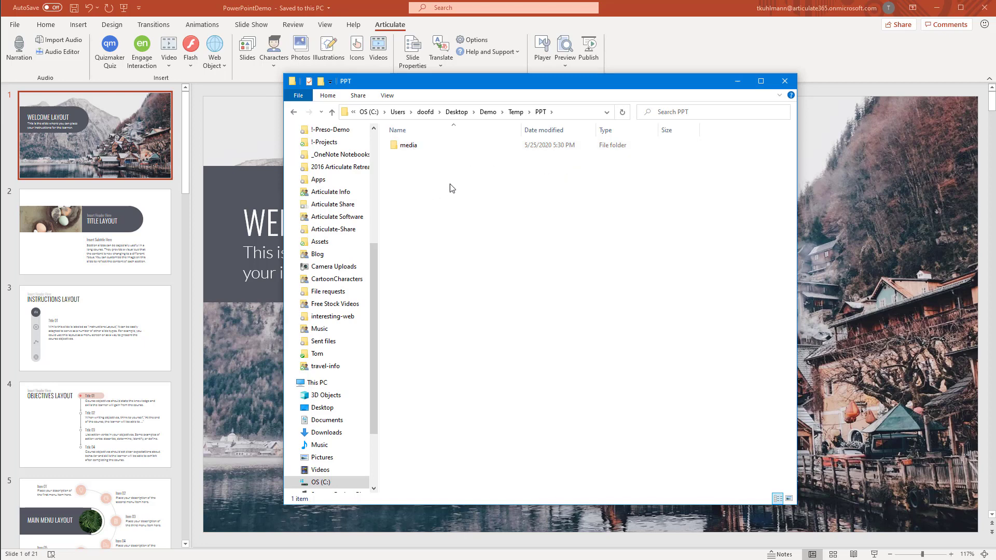
double_click(408, 146)
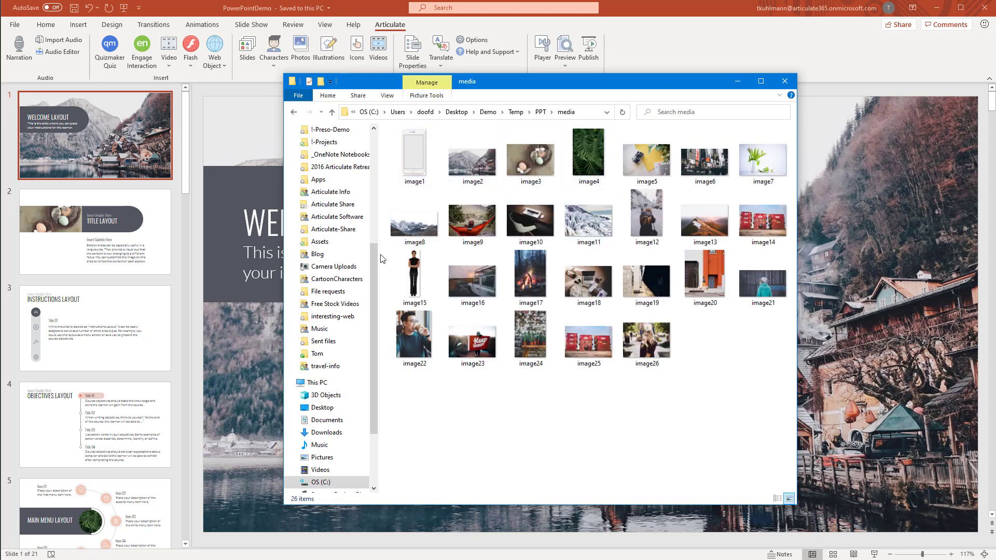
left_click(541, 112)
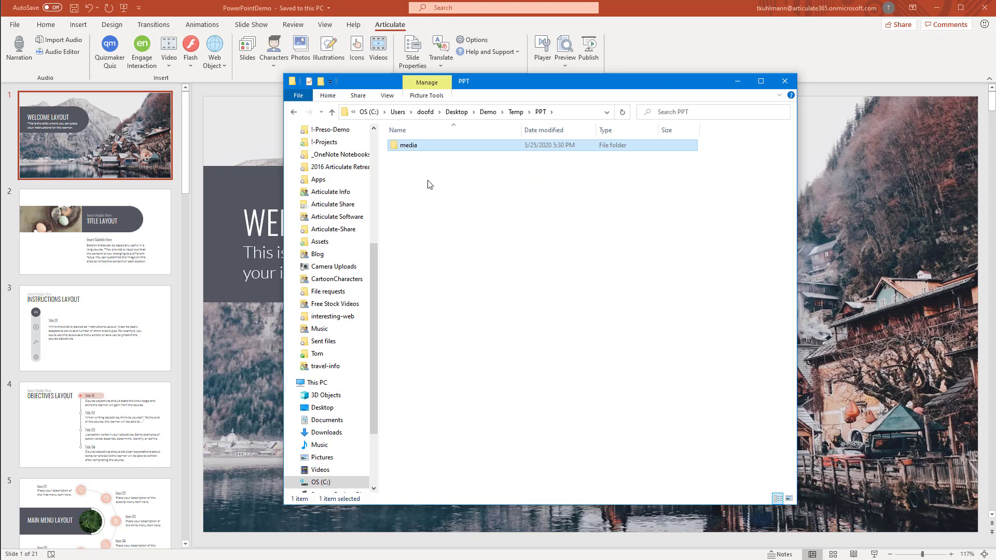
double_click(410, 147)
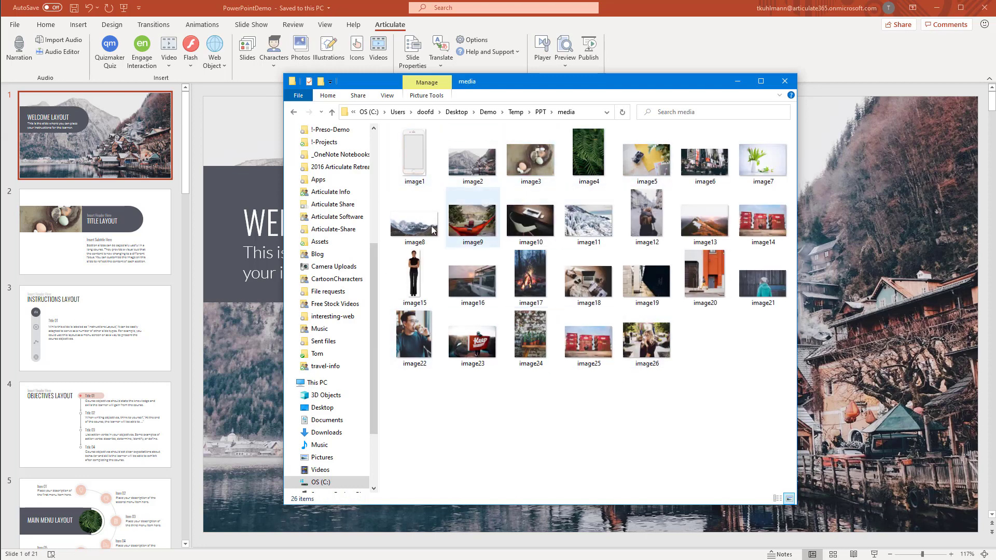
left_click(410, 153)
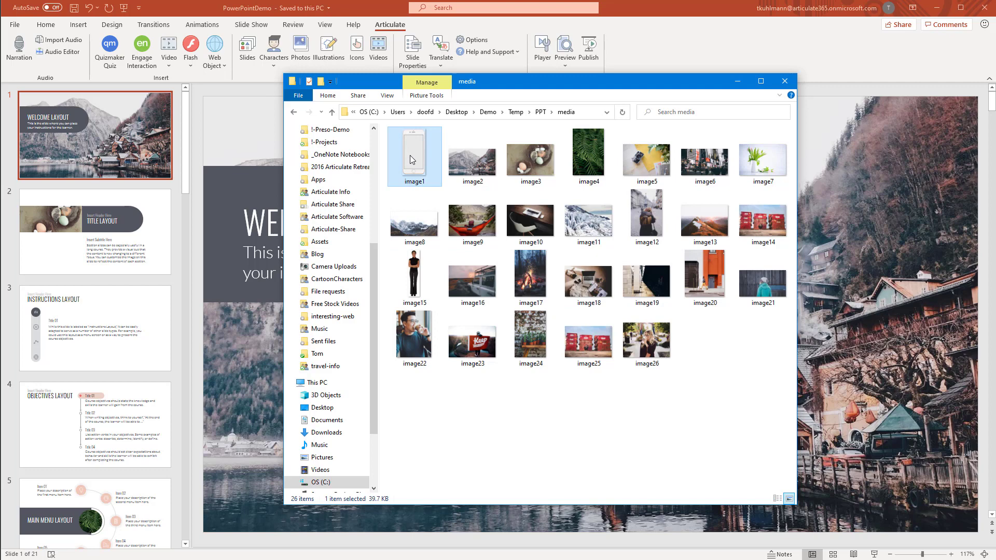
left_click(651, 349, "shift")
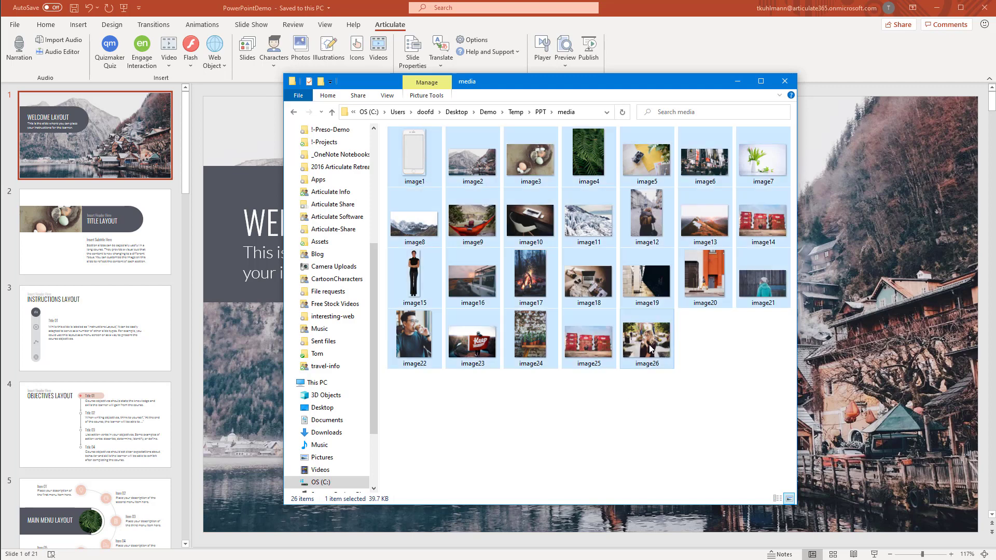
Step: Open PowerRename on the 26 images and replace 'image' with Safety101_, with regex and numbering off
right_click(476, 164)
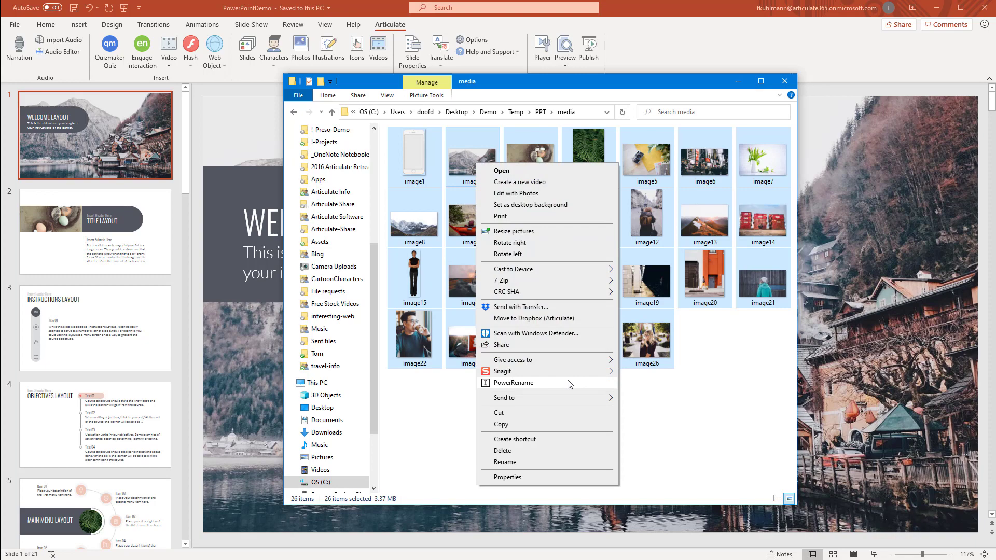
left_click(514, 383)
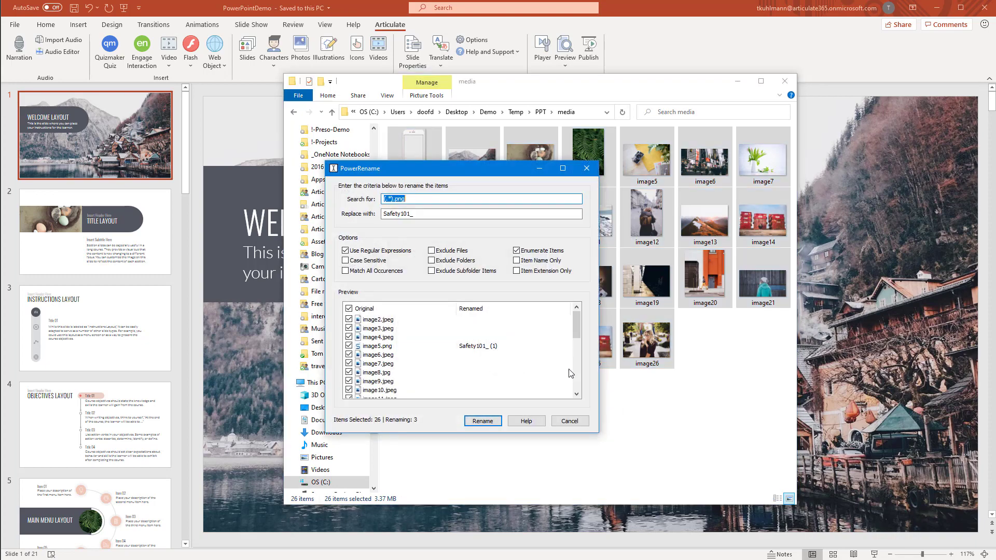
left_click_drag(437, 170, 567, 159)
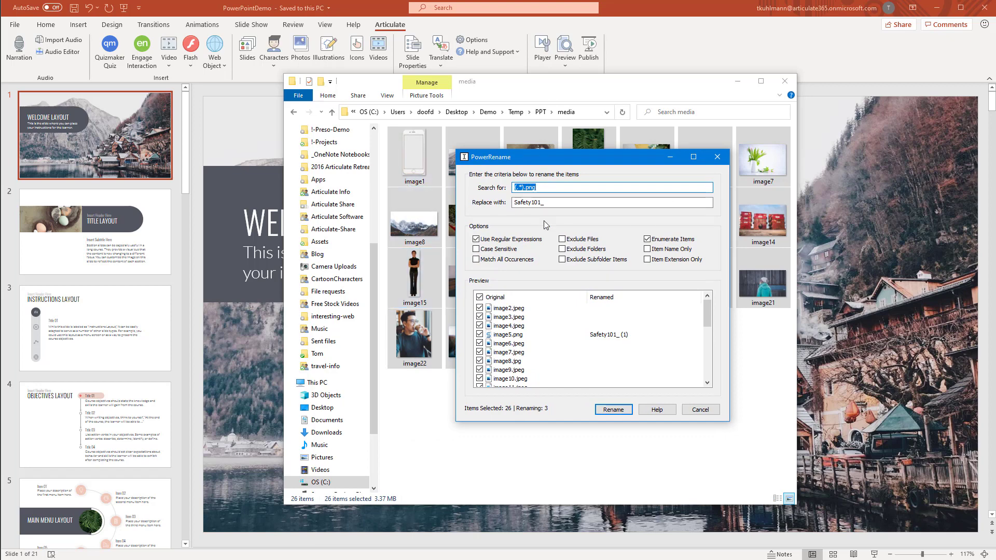
left_click(477, 240)
left_click_drag(545, 190, 481, 192)
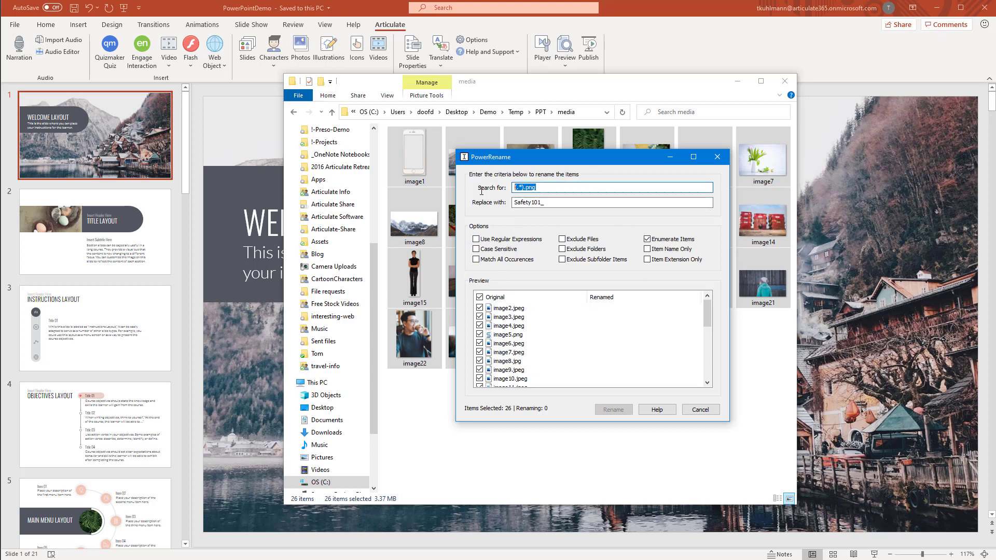
type("image")
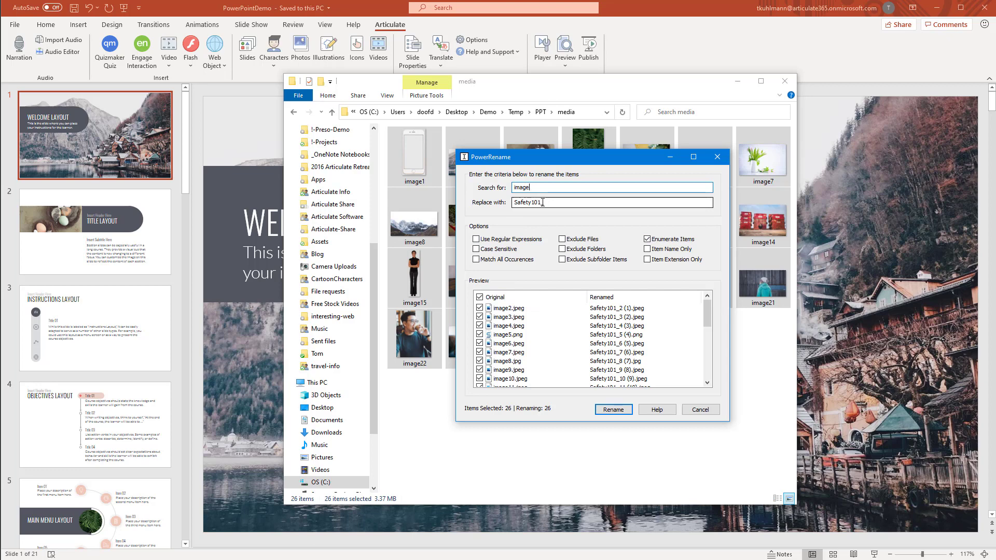
left_click(652, 241)
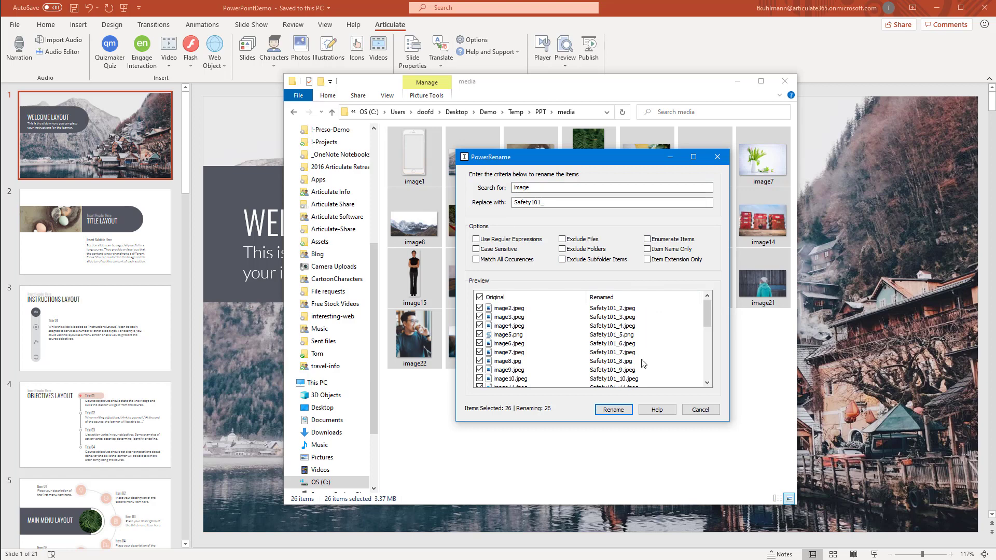
Step: Apply the rename so the images become Safety101_1 through Safety101_26
left_click(614, 410)
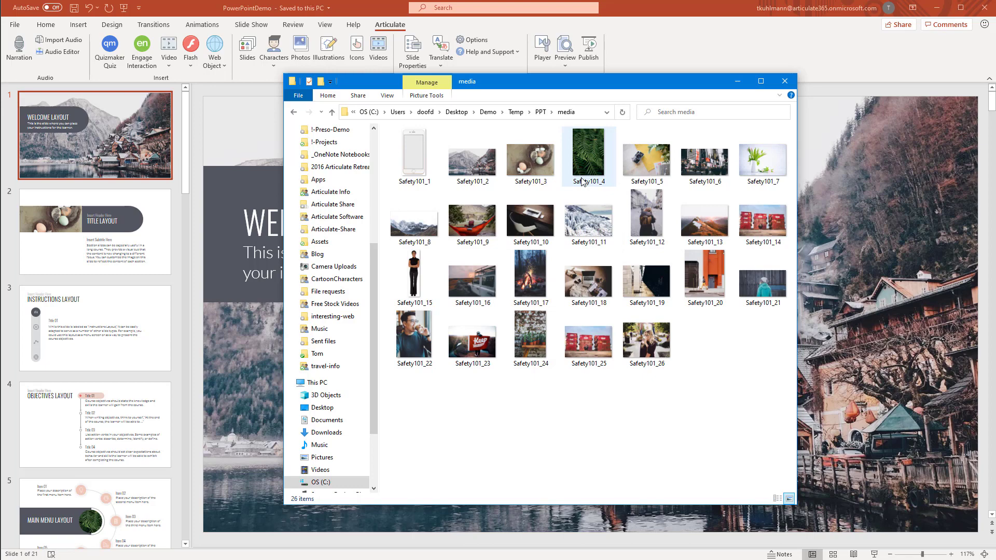
Step: Return to Temp, open the Storyline folder, and move its window to the left
left_click(515, 111)
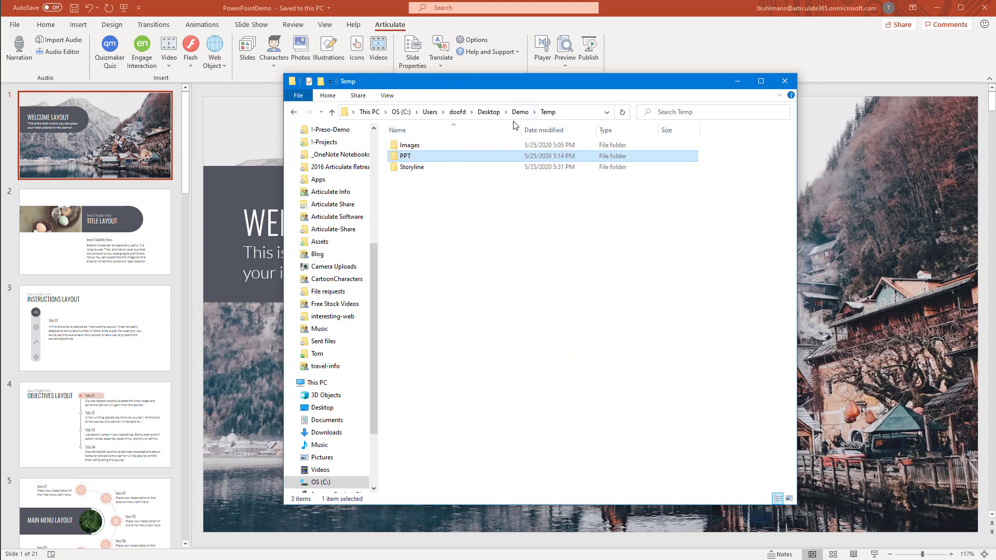
double_click(413, 166)
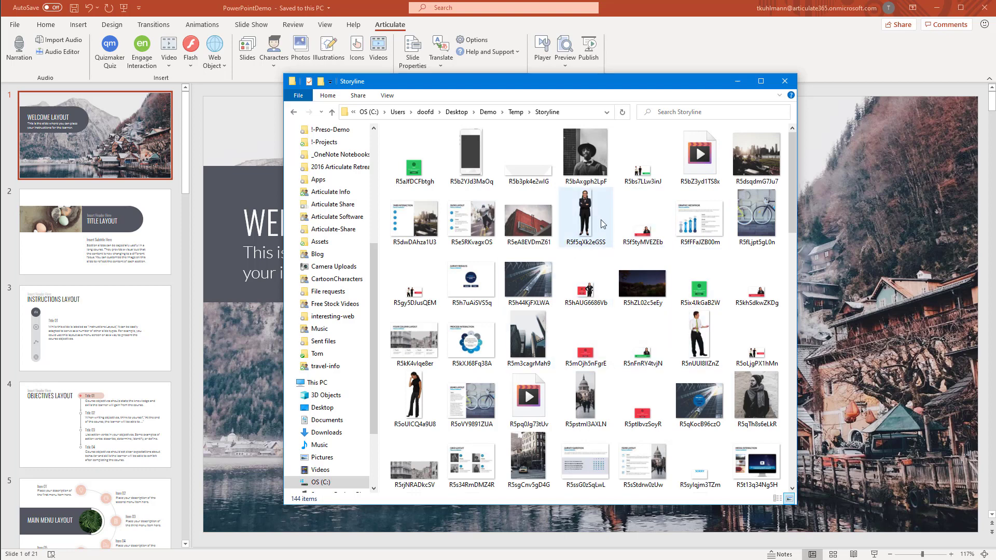
mouse_move(644, 285)
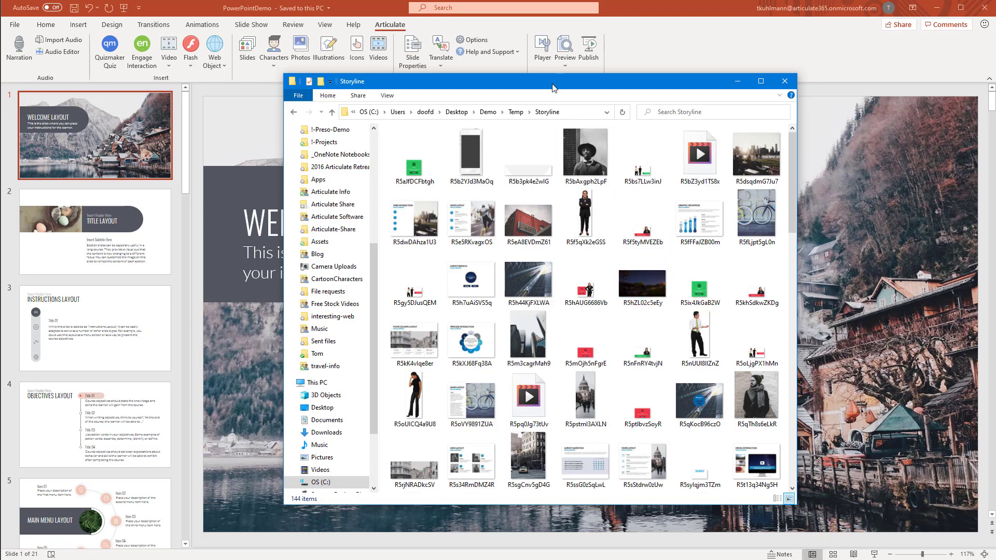
left_click_drag(555, 81, 304, 72)
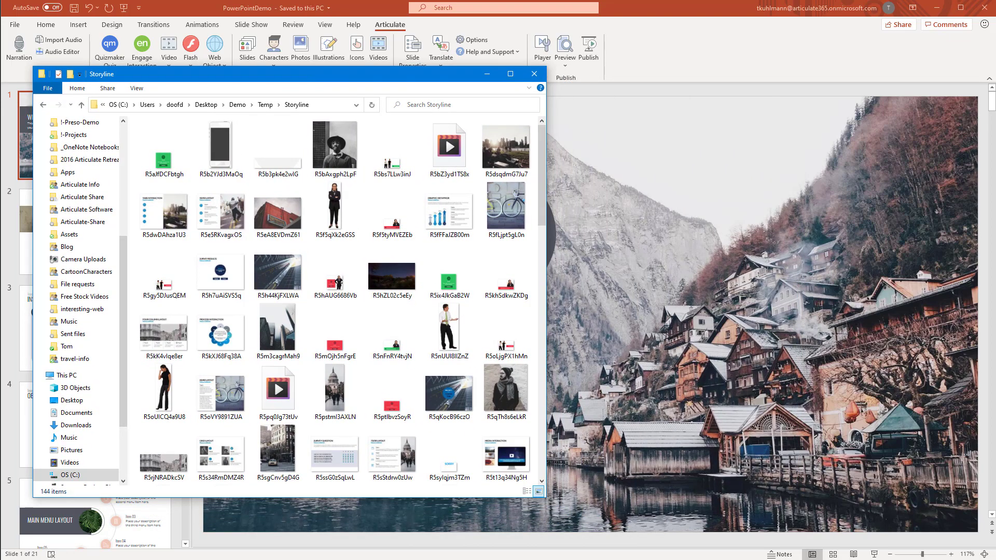
Step: Place the PowerRename GitHub docs beside Explorer and scroll to the regex examples
key("alt+Tab")
left_click_drag(883, 21, 869, 92)
scroll(748, 206, "up", 10)
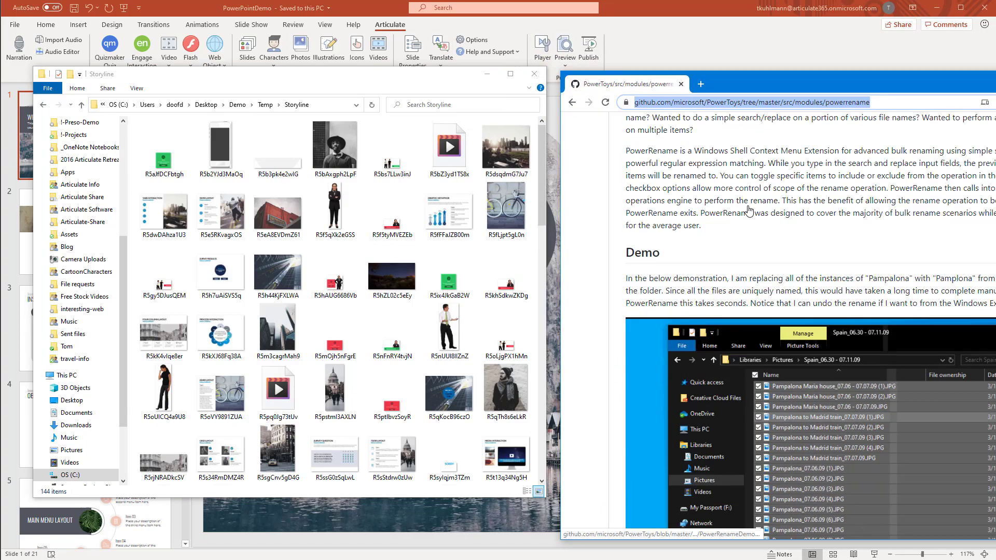
scroll(749, 210, "up", 15)
scroll(747, 212, "down", 20)
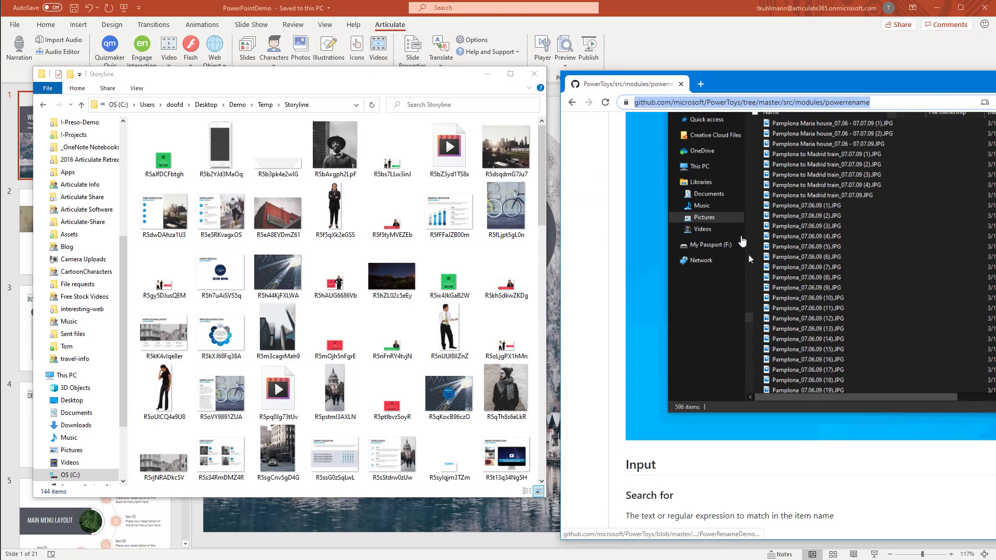
scroll(749, 256, "down", 20)
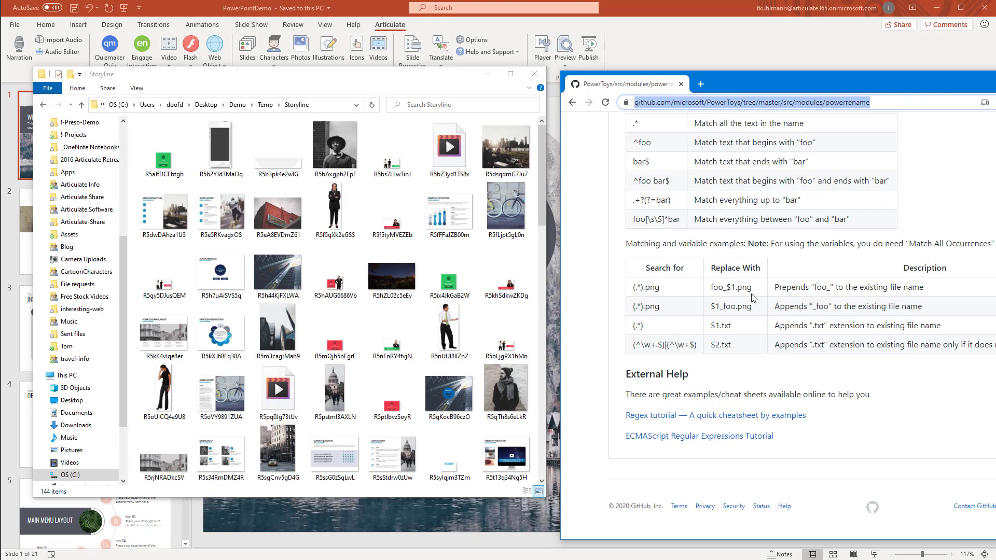
Step: Select all 144 Storyline files with Ctrl+A and launch PowerRename on them
left_click(167, 163)
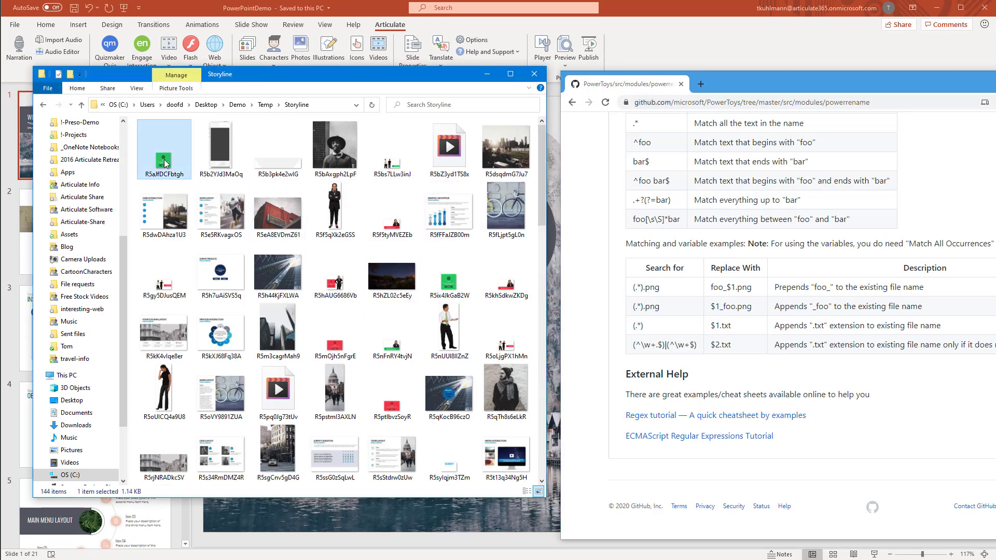
key("ctrl+a")
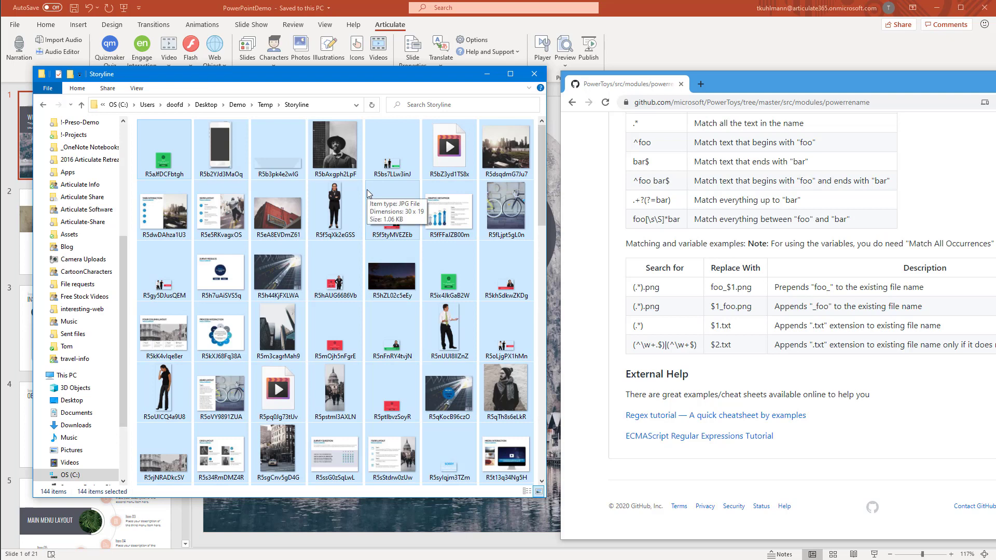
right_click(337, 203)
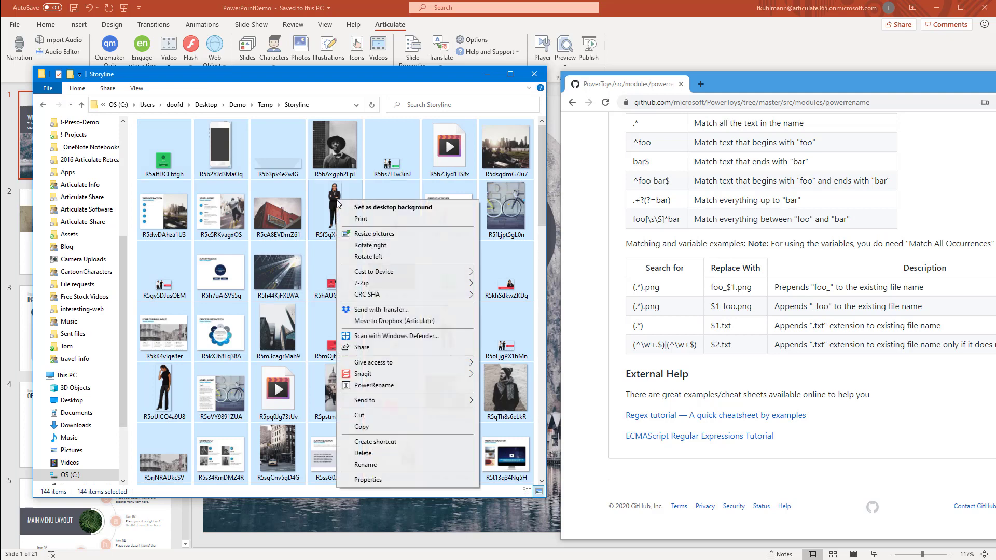
left_click(393, 386)
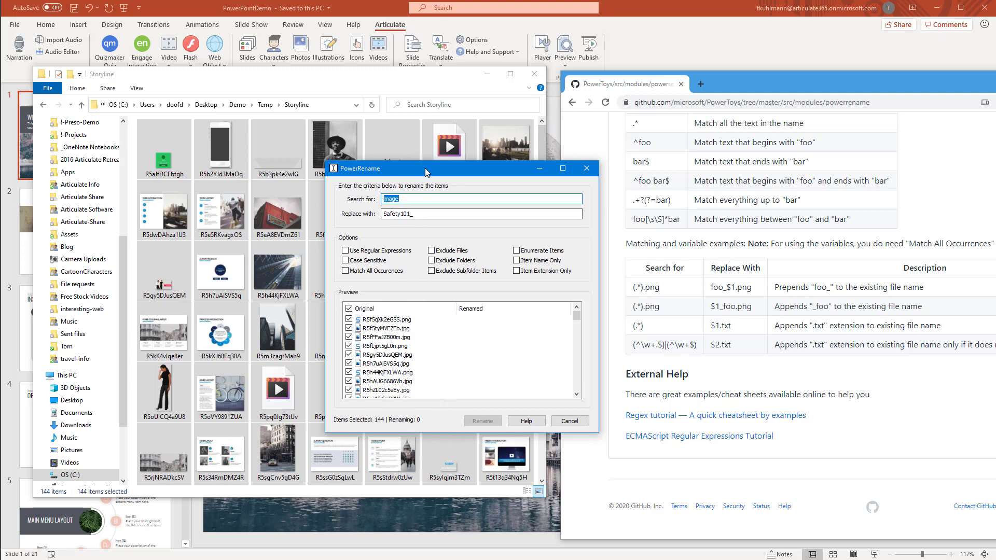
Step: Move PowerRename aside and enter the (.*) search pattern from its autocomplete suggestion
left_click_drag(423, 167, 326, 127)
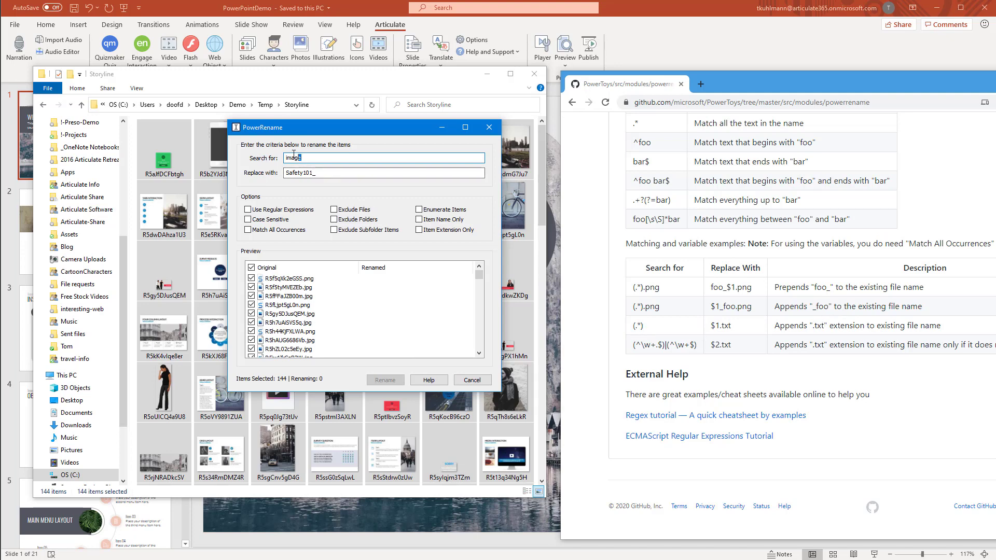
type("(.*")
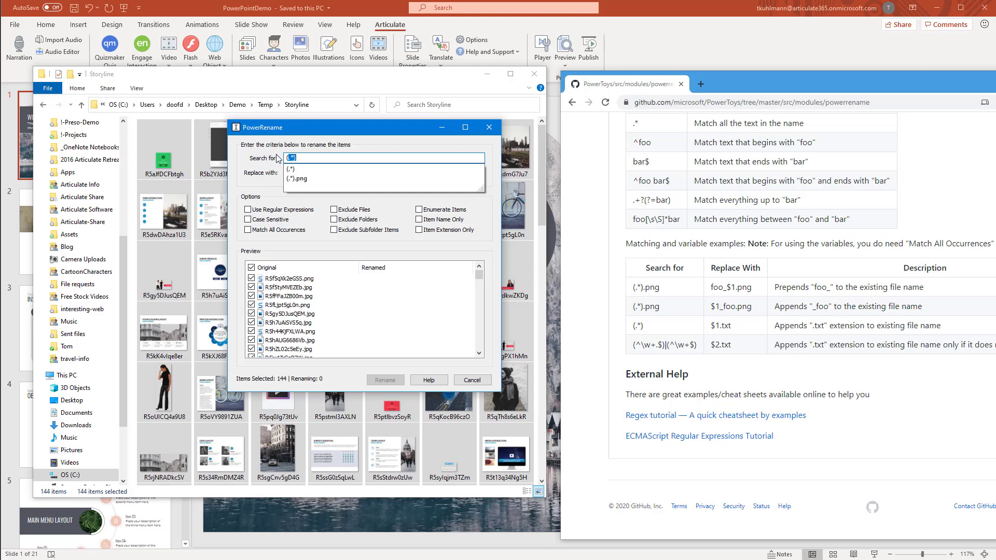
key("Tab")
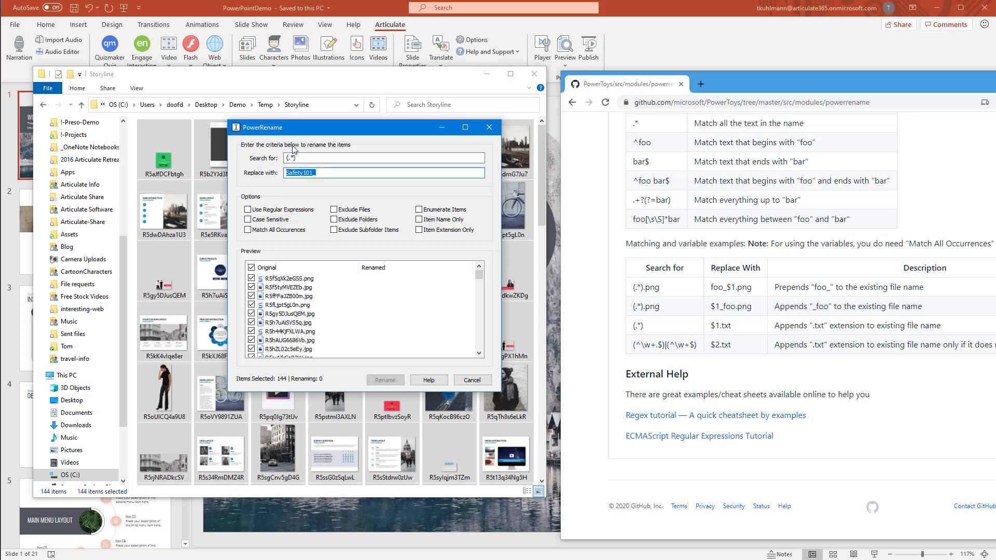
left_click(300, 159)
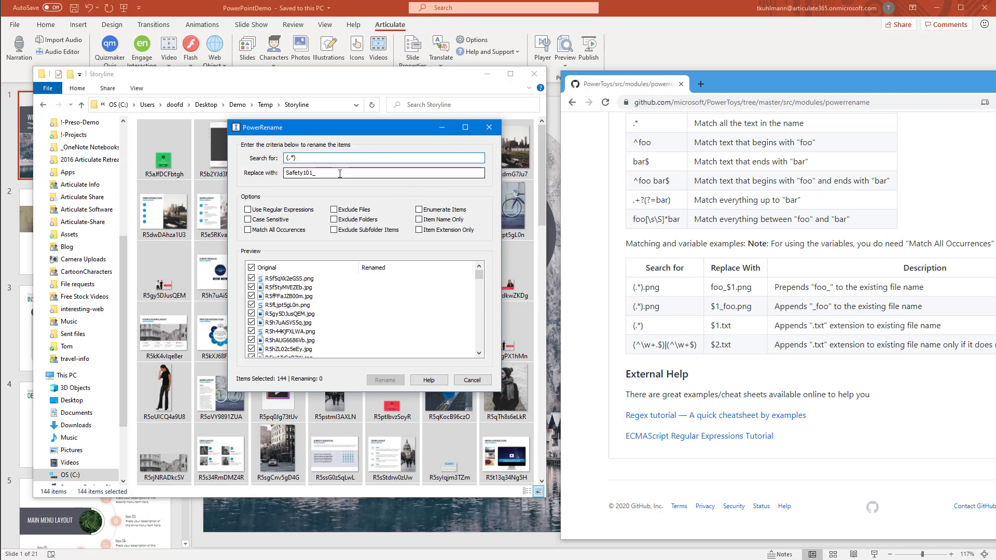
left_click(323, 173)
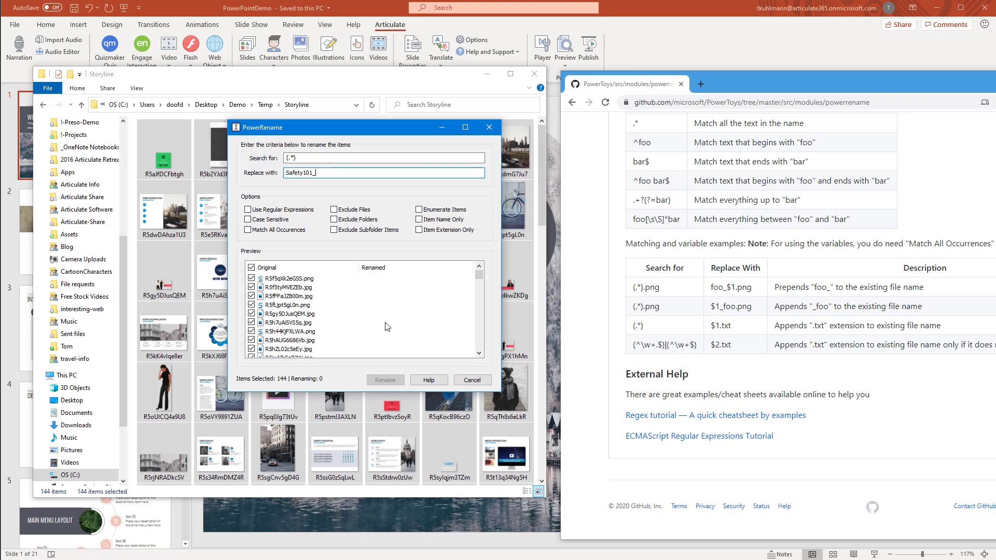
Step: Enable regular expressions and search (.*).png, replacing with Safety101_$1.png to match 44 files
left_click(249, 210)
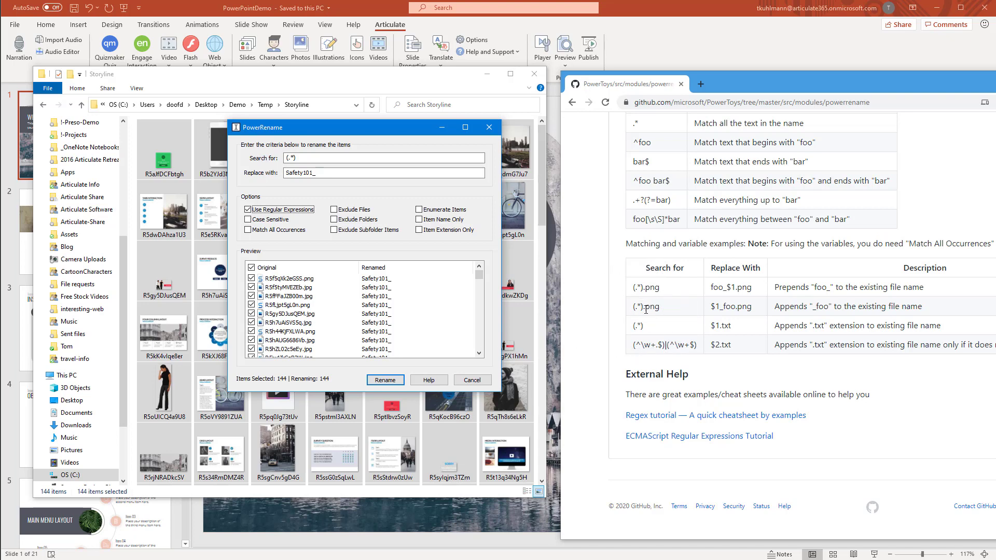
left_click(310, 157)
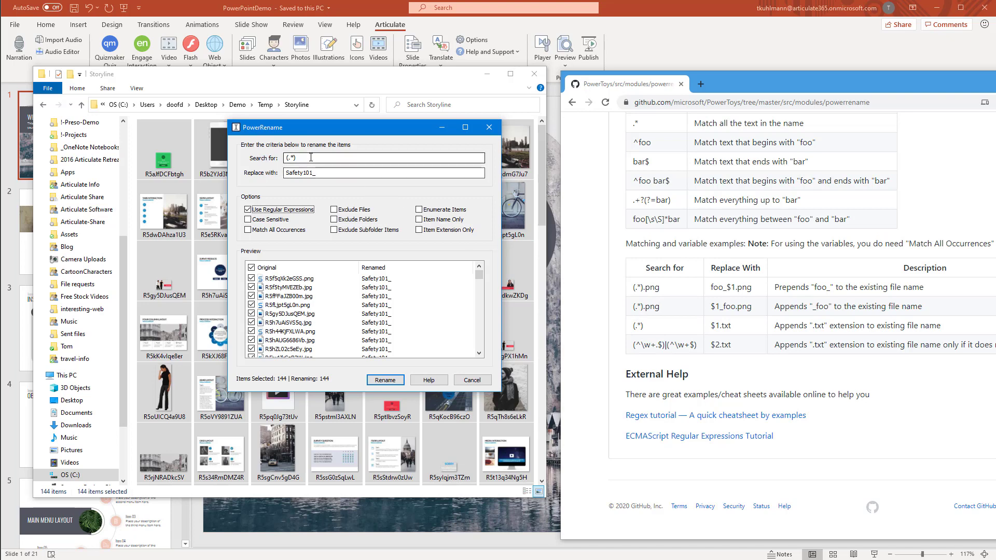
type(".pn")
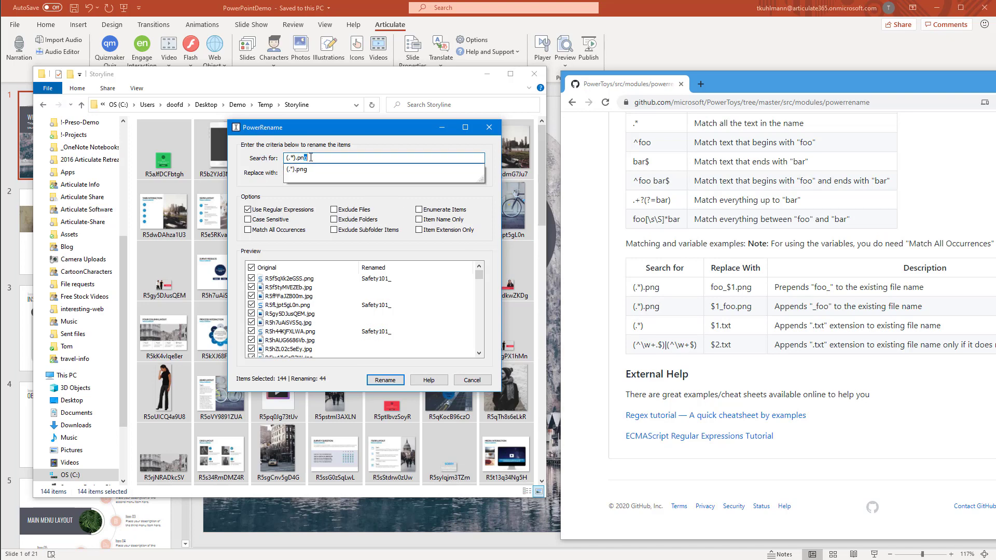
type("g")
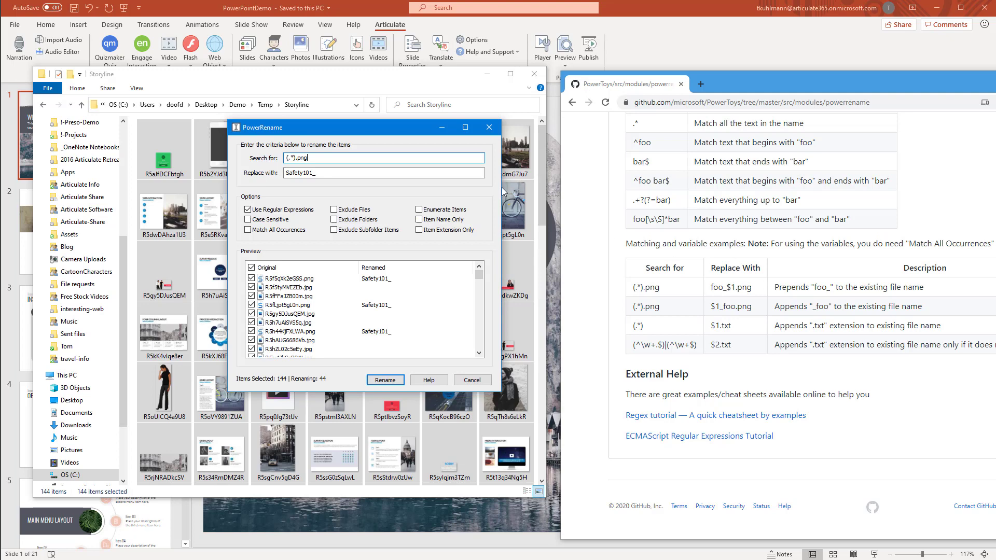
left_click(323, 174)
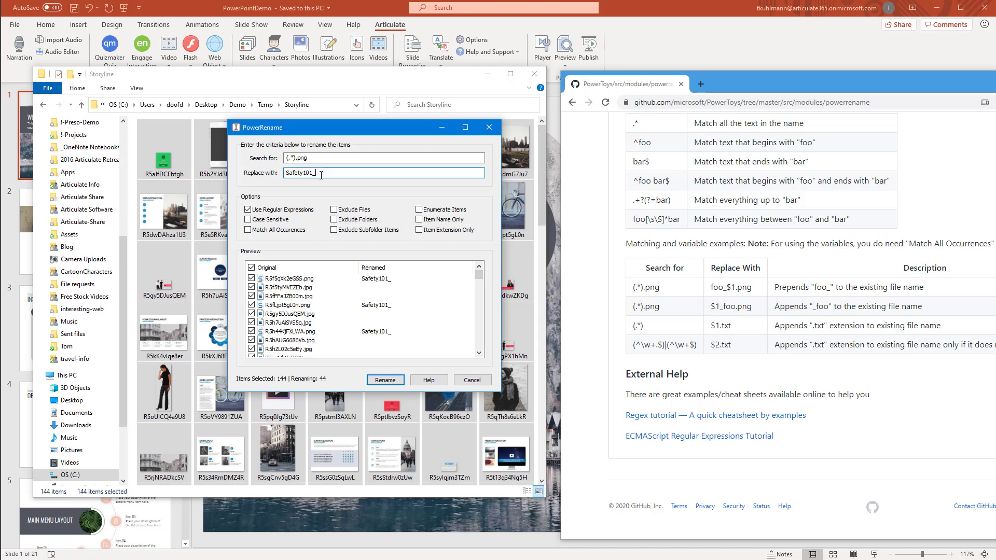
type("$1.png")
Step: Apply the png rename, then reopen PowerRename on all 144 selected files
left_click(384, 380)
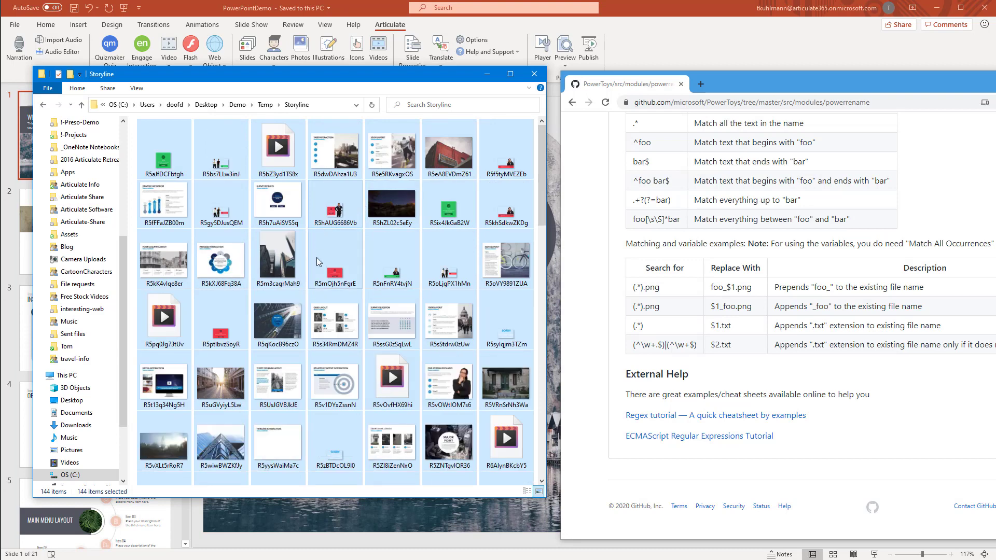
right_click(320, 252)
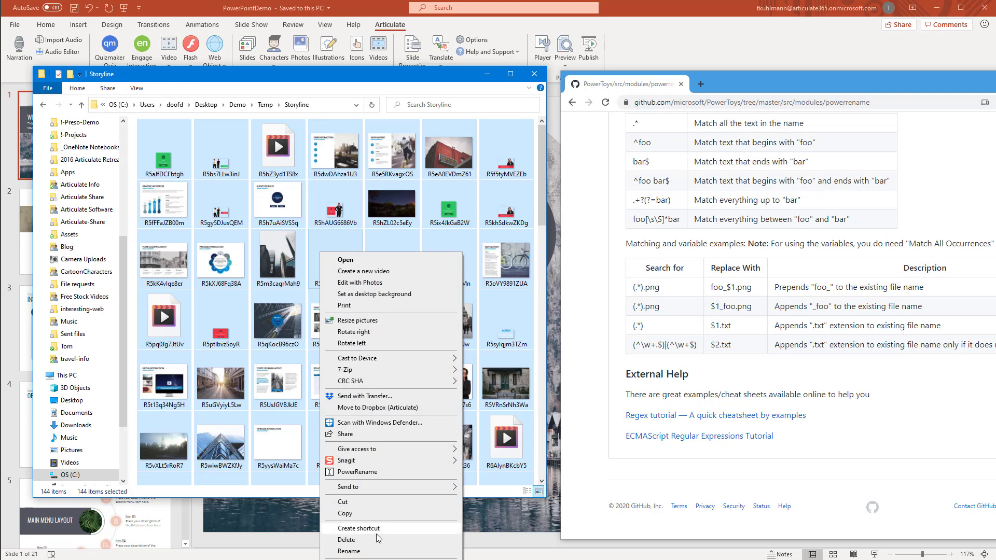
left_click(368, 471)
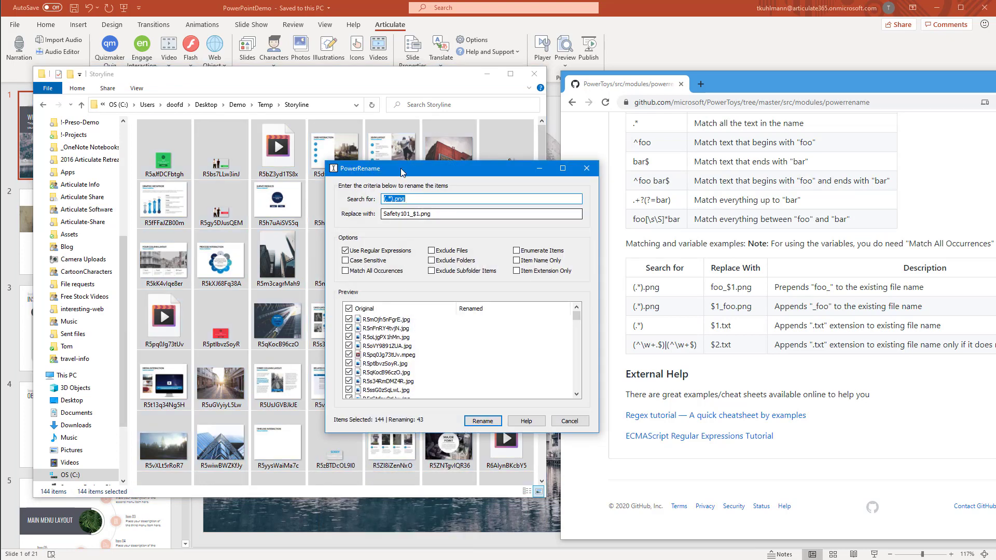
Step: Rename the jpg images using search (.*).jpg and replacement Safety101_$1.jpg
left_click(417, 198)
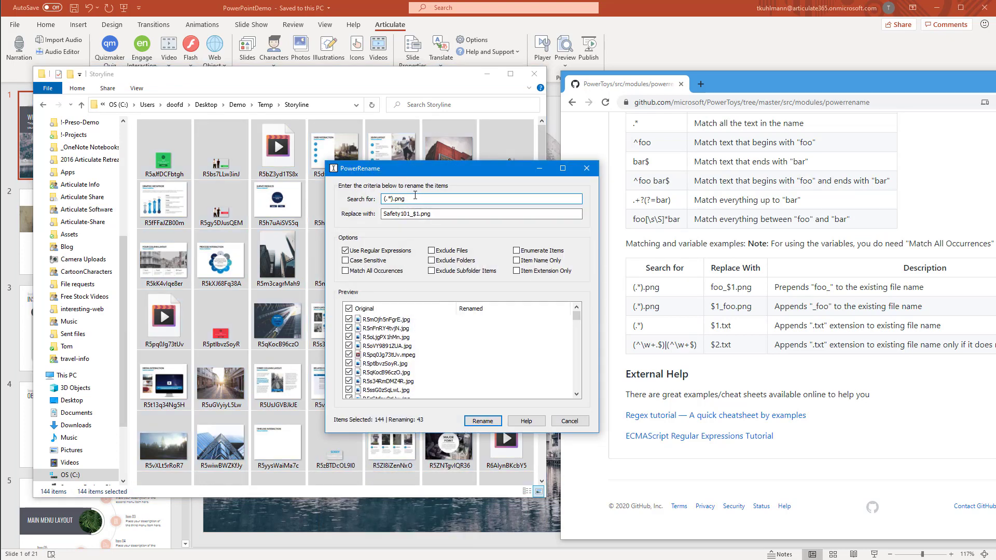
key("BackSpace")
key("BackSpace")
key("BackSpace")
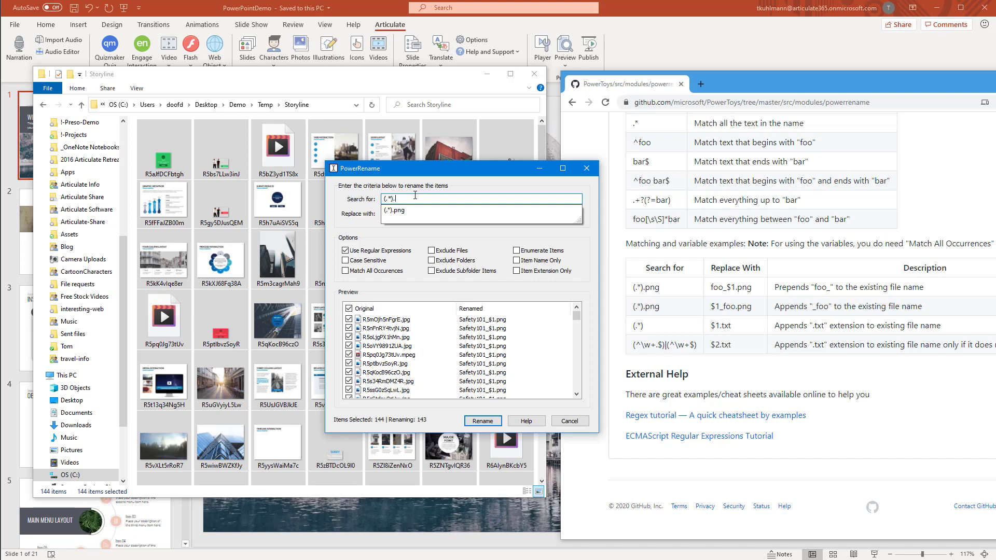
type("jpg")
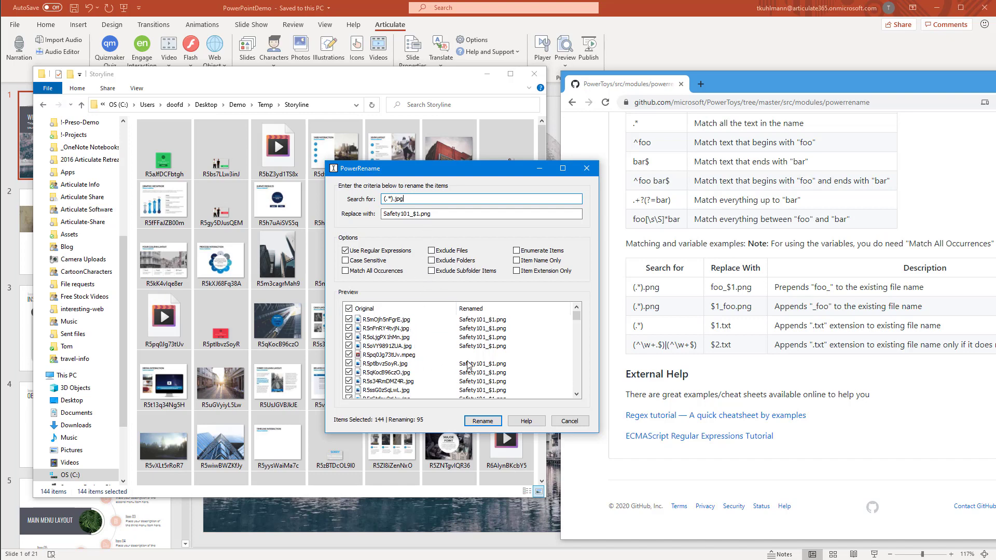
left_click(435, 217)
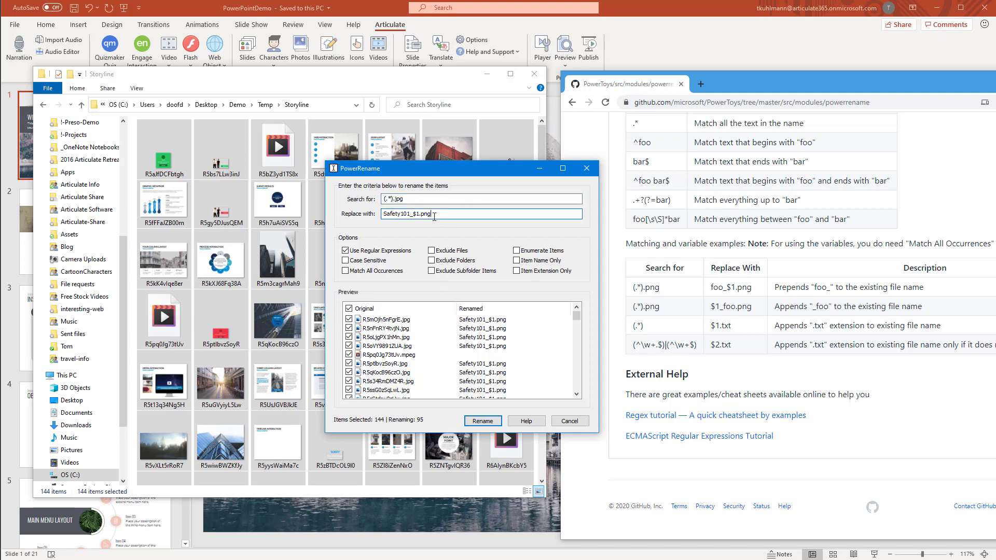
key("BackSpace")
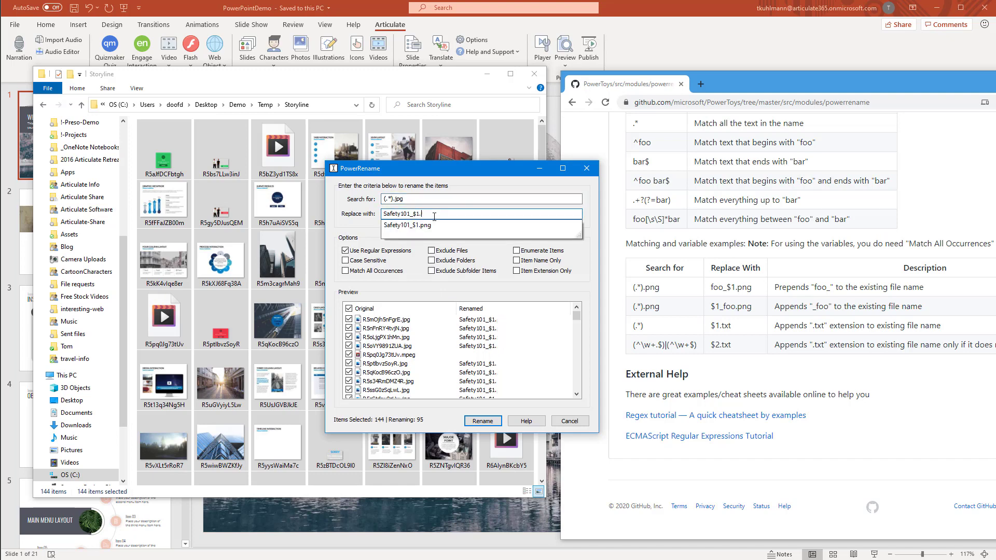
type("jpg")
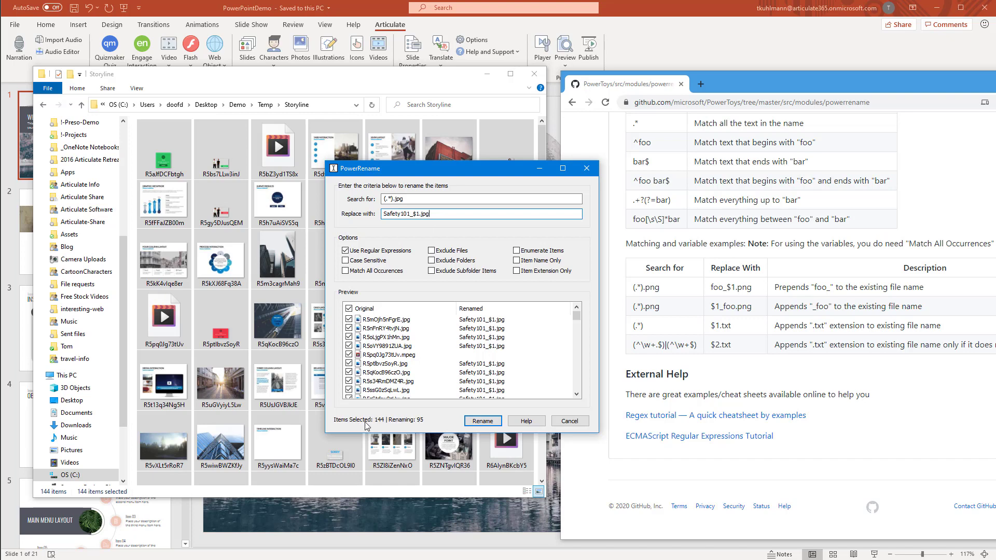
left_click(483, 422)
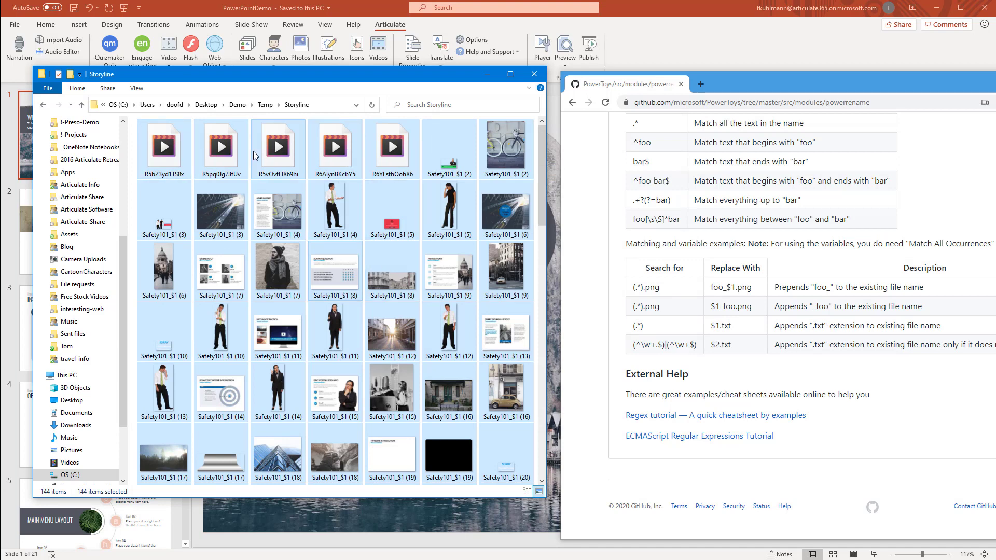
Step: Select the five remaining unrenamed mpeg videos and open PowerRename on them
left_click(171, 159)
left_click(393, 158, "shift")
right_click(393, 162)
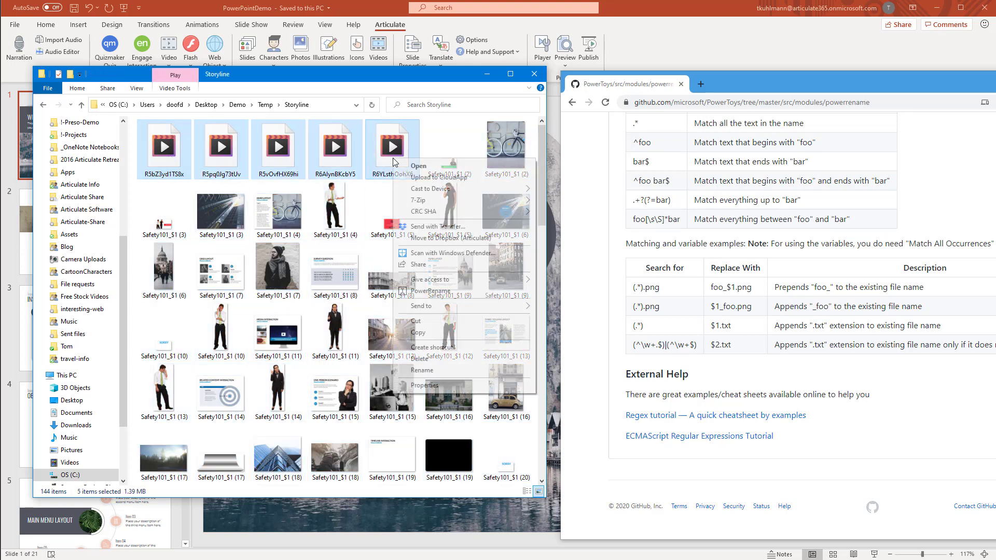
left_click(432, 291)
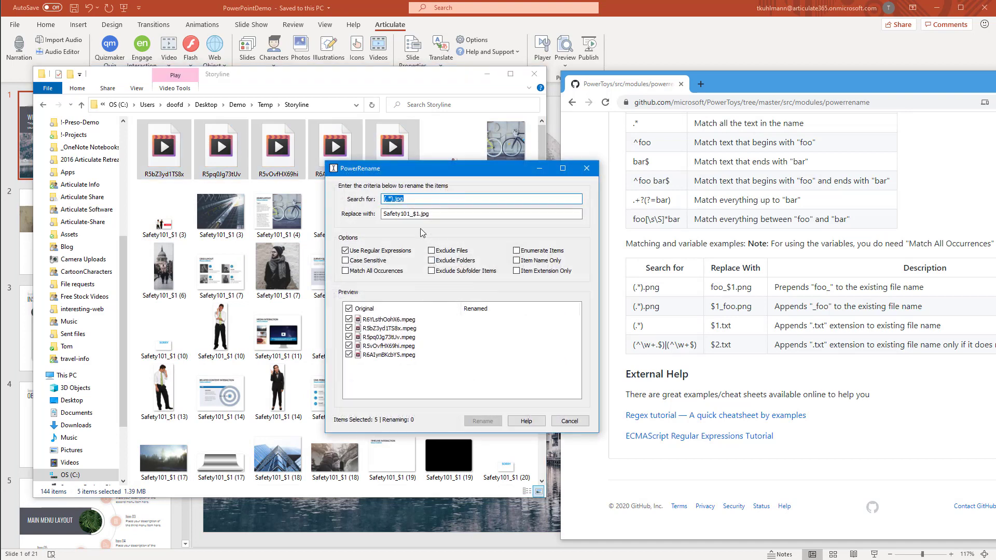
Step: Set search to (.*).mpeg, replacement to Safety101_$1.mpeg, and enable Enumerate Items
left_click(417, 200)
key("BackSpace")
key("BackSpace")
key("BackSpace")
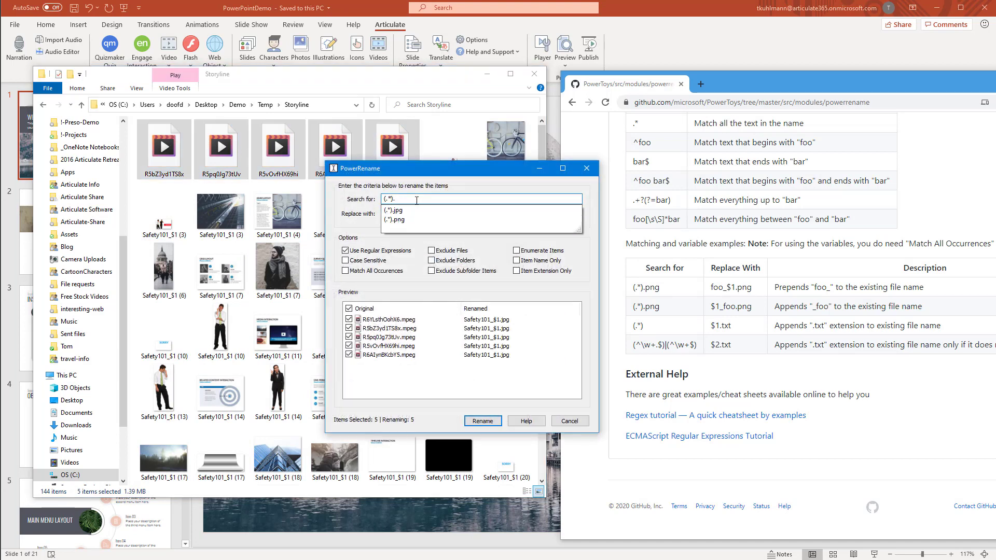
type("mp")
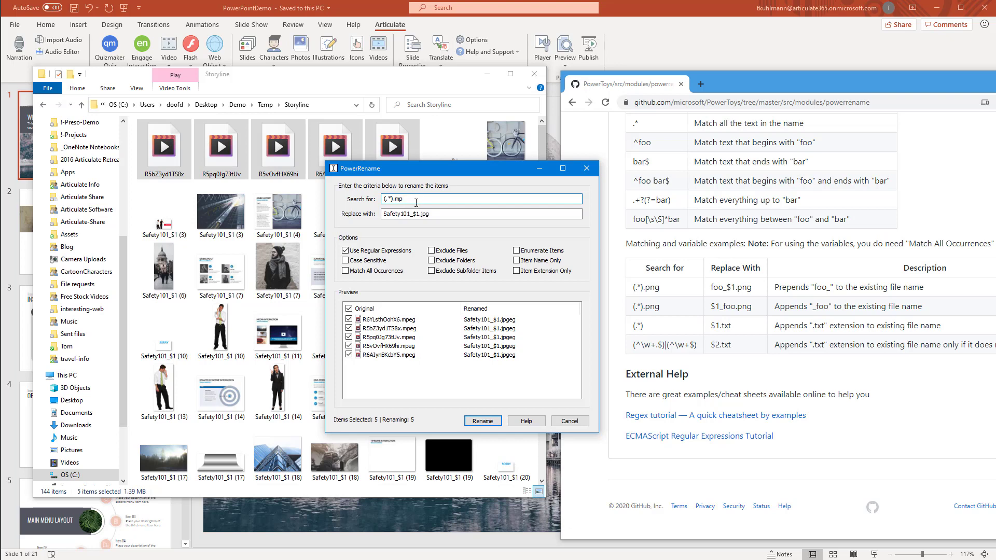
left_click(418, 216)
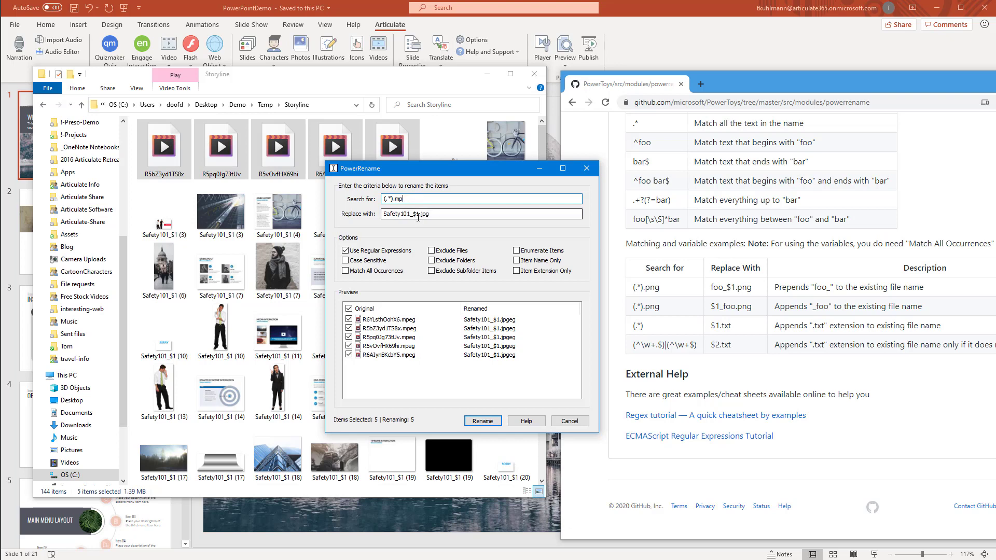
left_click(413, 201)
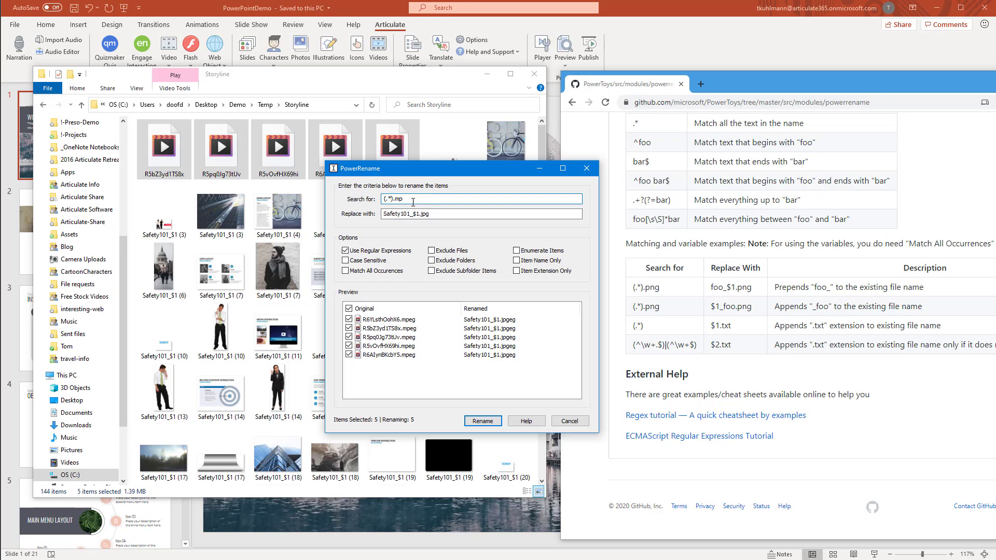
type("eg")
left_click(438, 214)
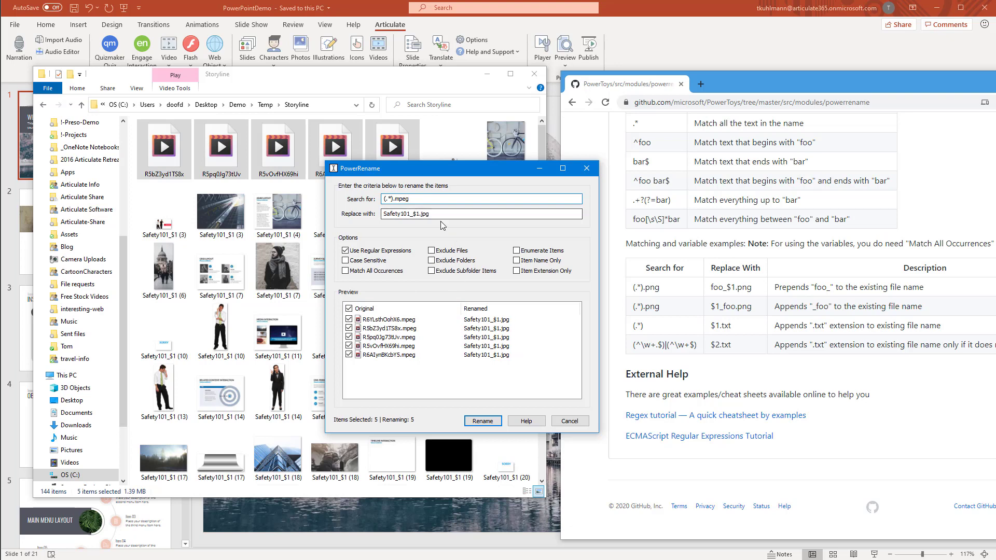
key("BackSpace")
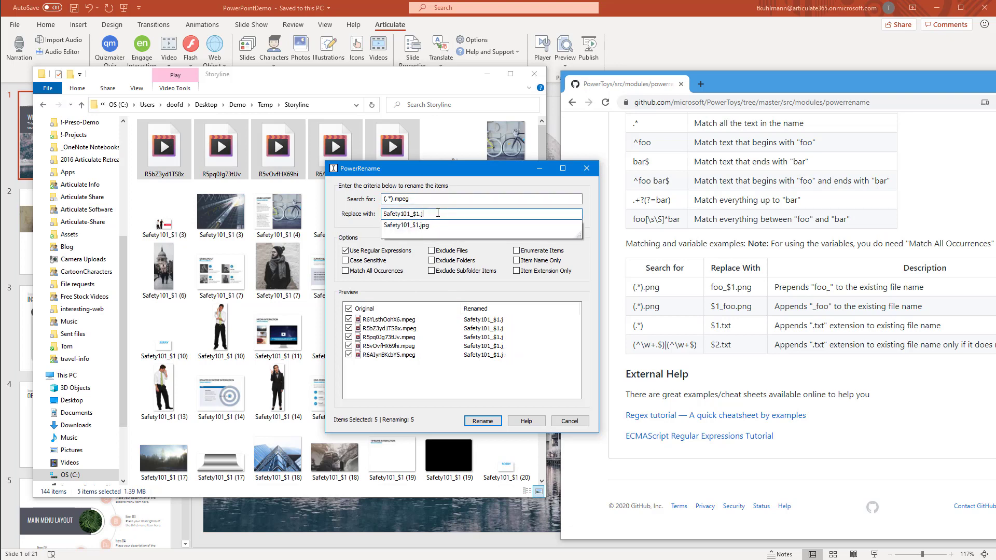
key("BackSpace")
type("peg")
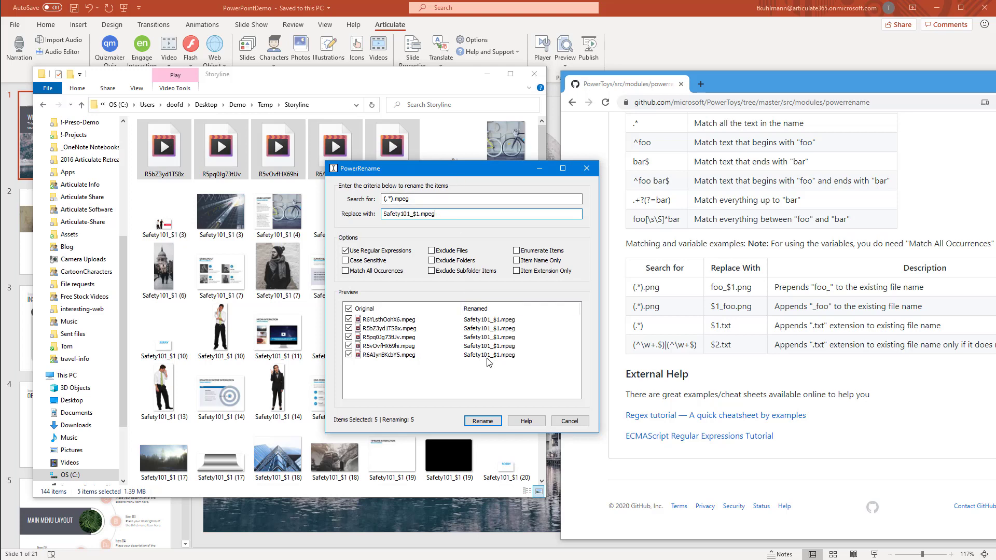
left_click(517, 251)
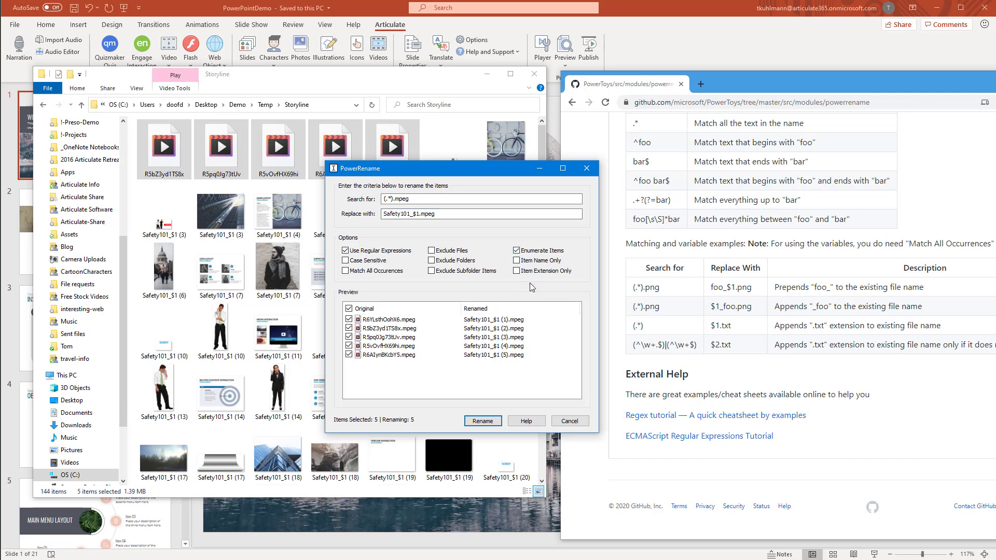
left_click(484, 422)
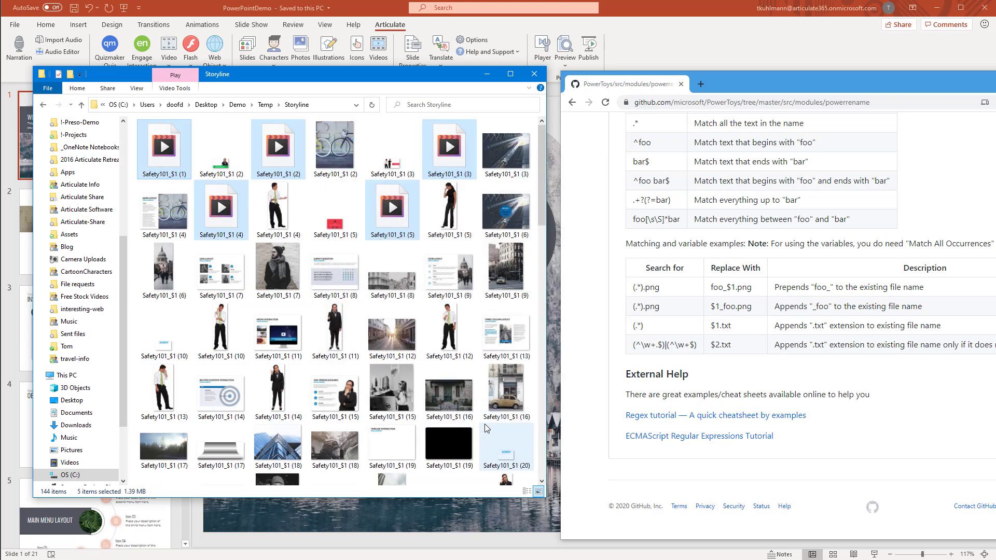
left_click(185, 168)
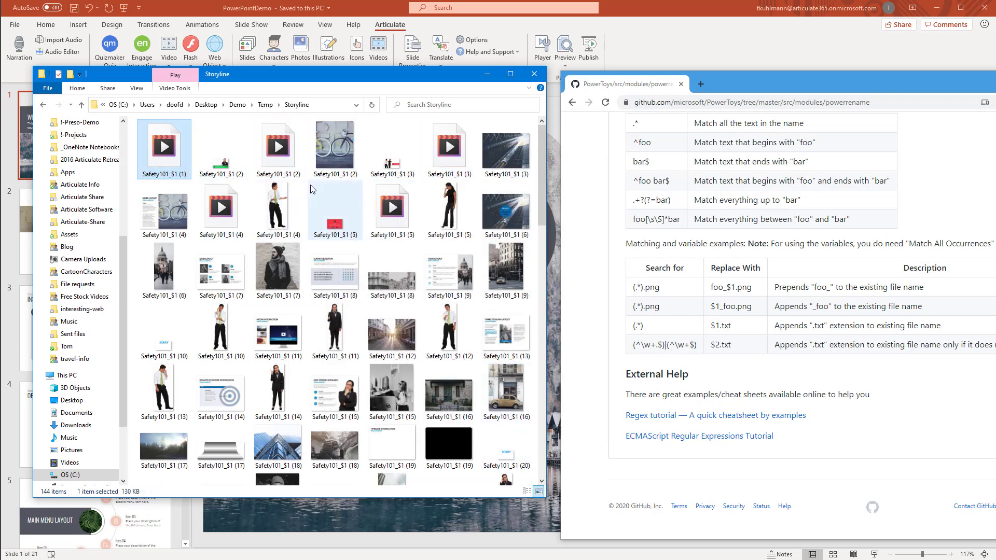
scroll(311, 197, "down", 10)
left_click(358, 414)
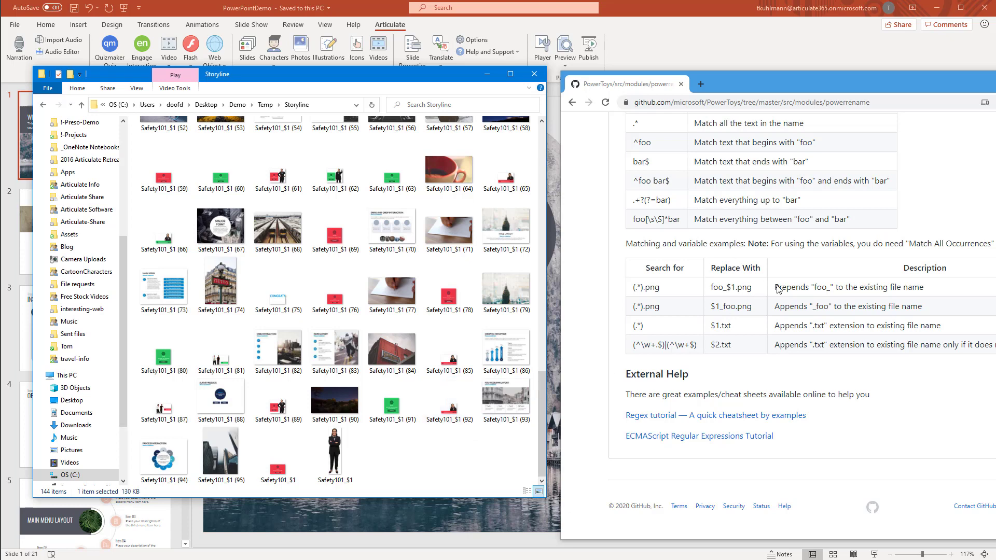
scroll(787, 315, "up", 5)
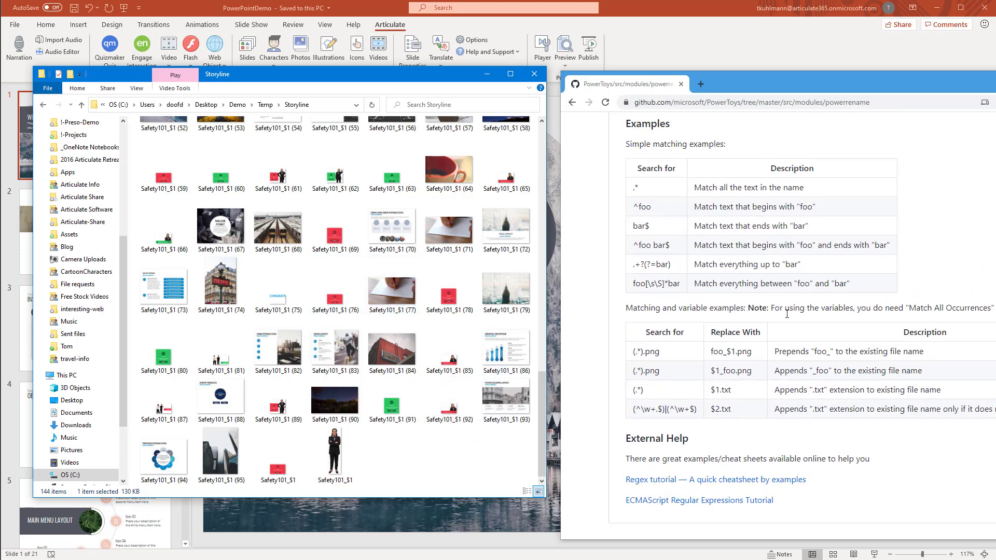
scroll(736, 192, "down", 4)
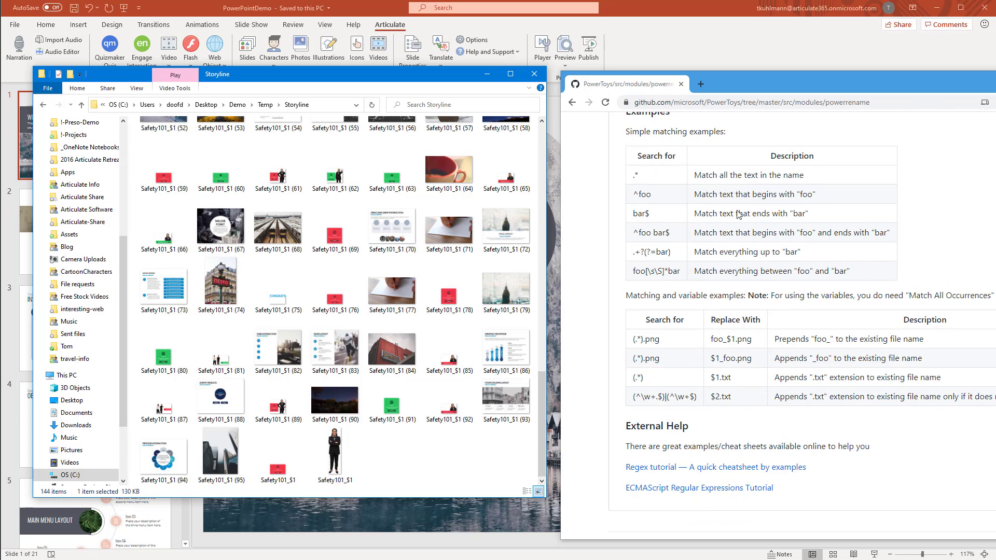